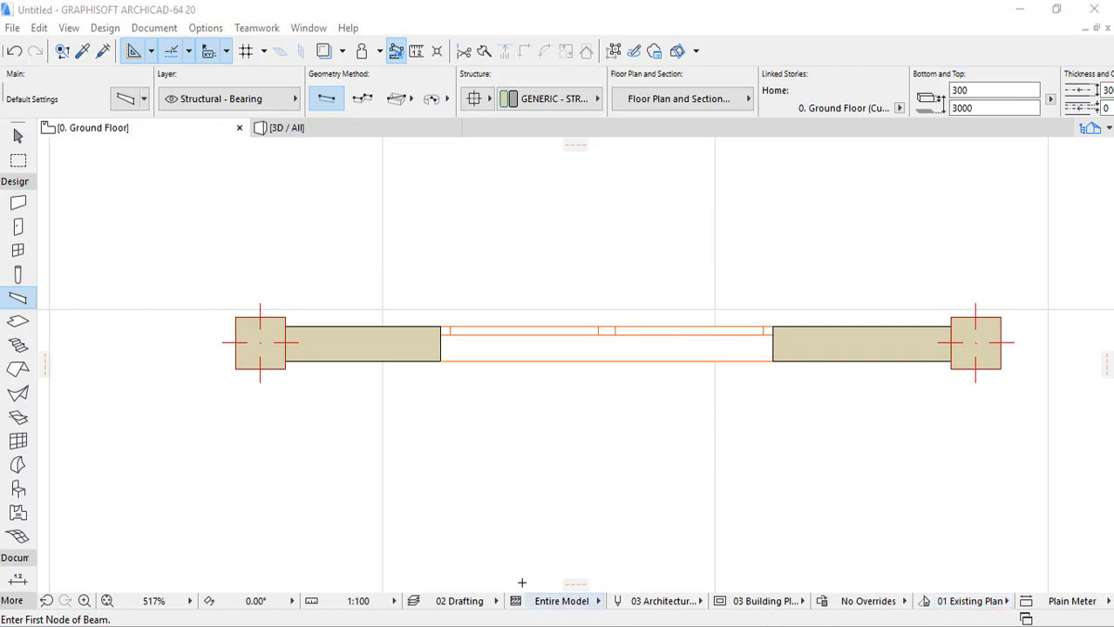
Step: Open the default beam settings and set the home story offset to 3300
double_click(19, 298)
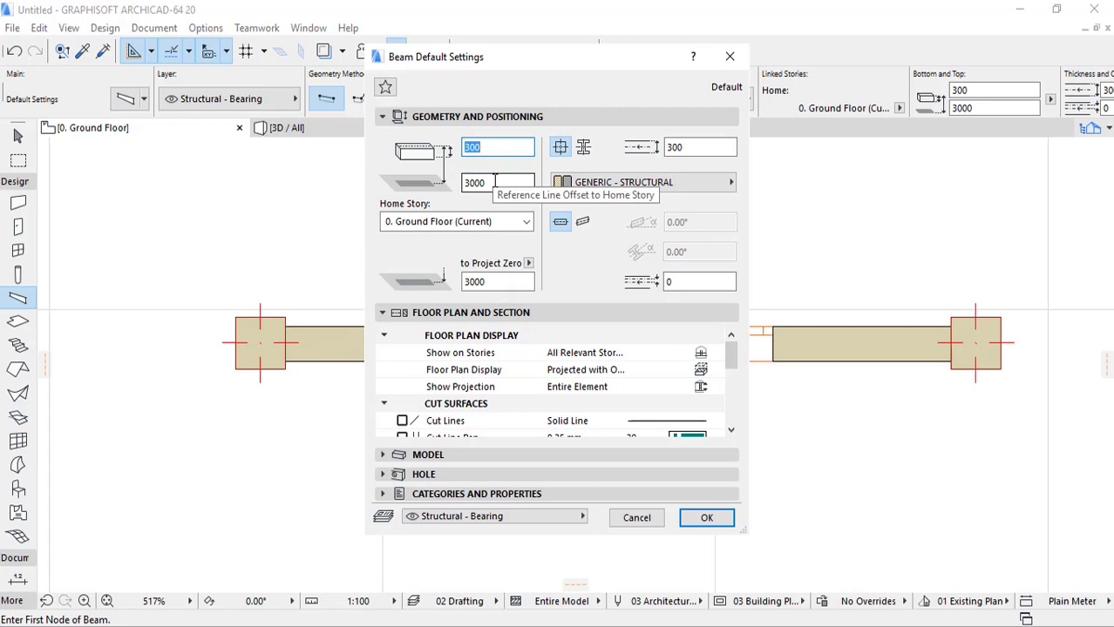
key("Tab")
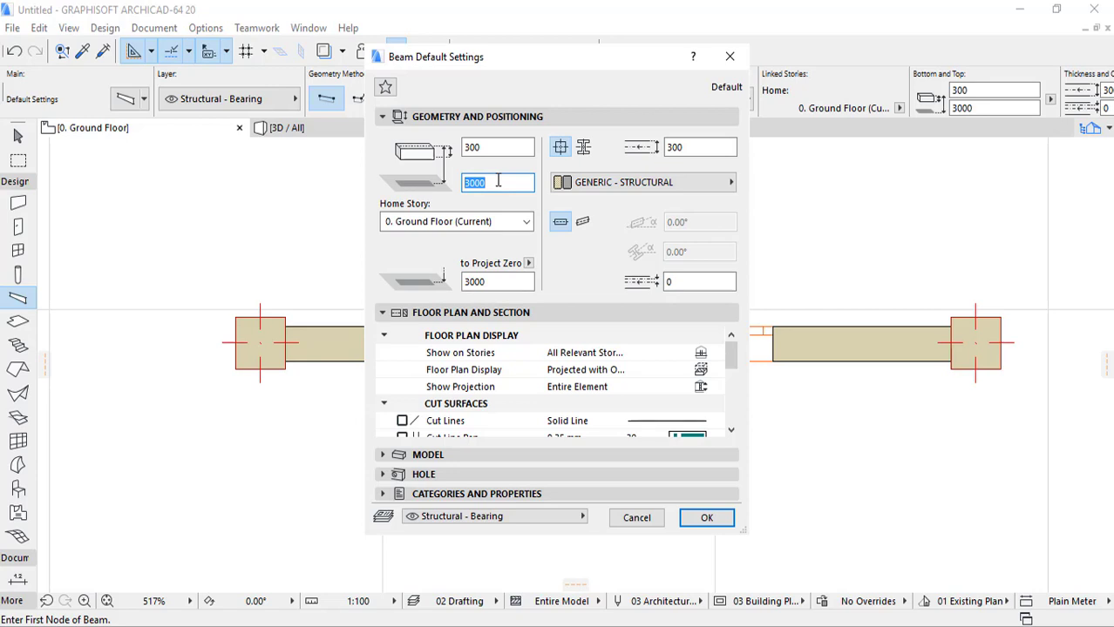
type("3300")
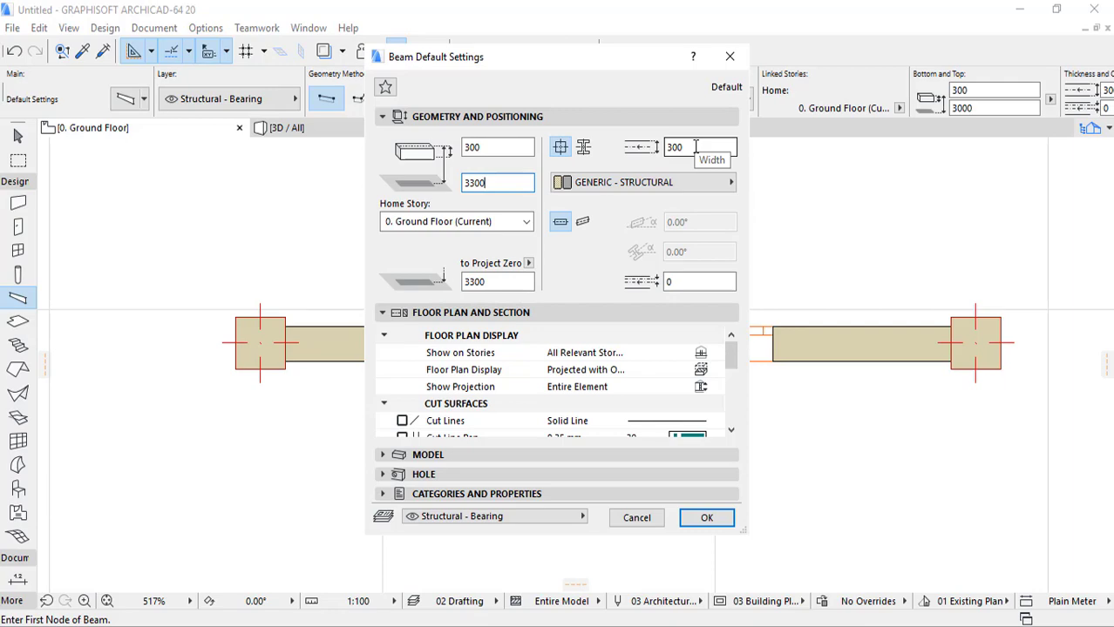
left_click(643, 186)
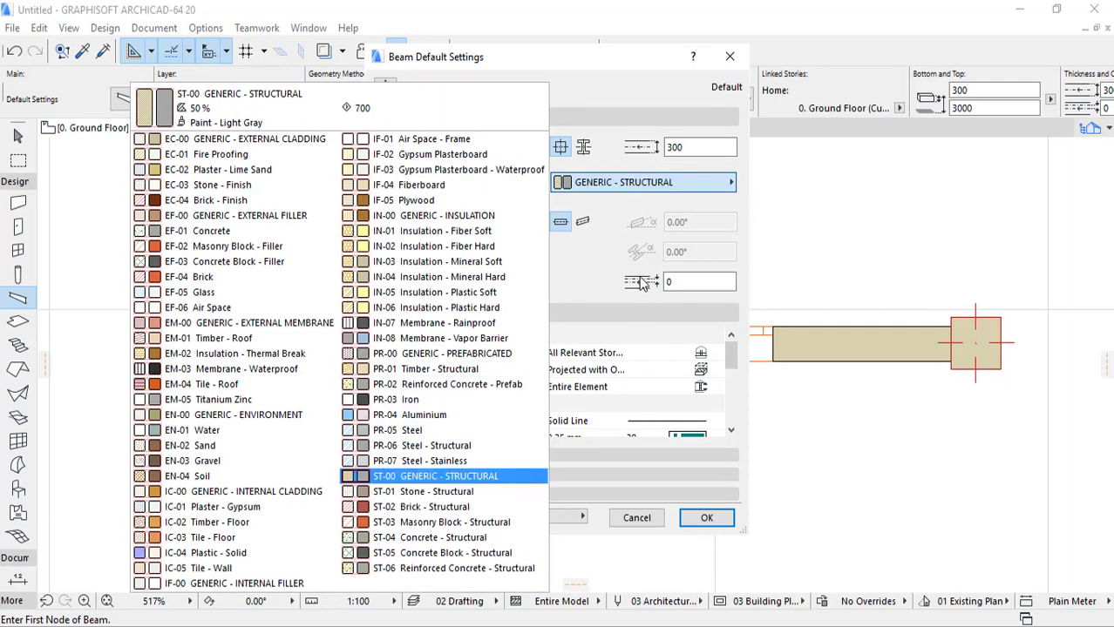
Step: Keep GENERIC - STRUCTURAL on Ground Floor, make new beams slanted at 0°, and confirm
left_click(584, 201)
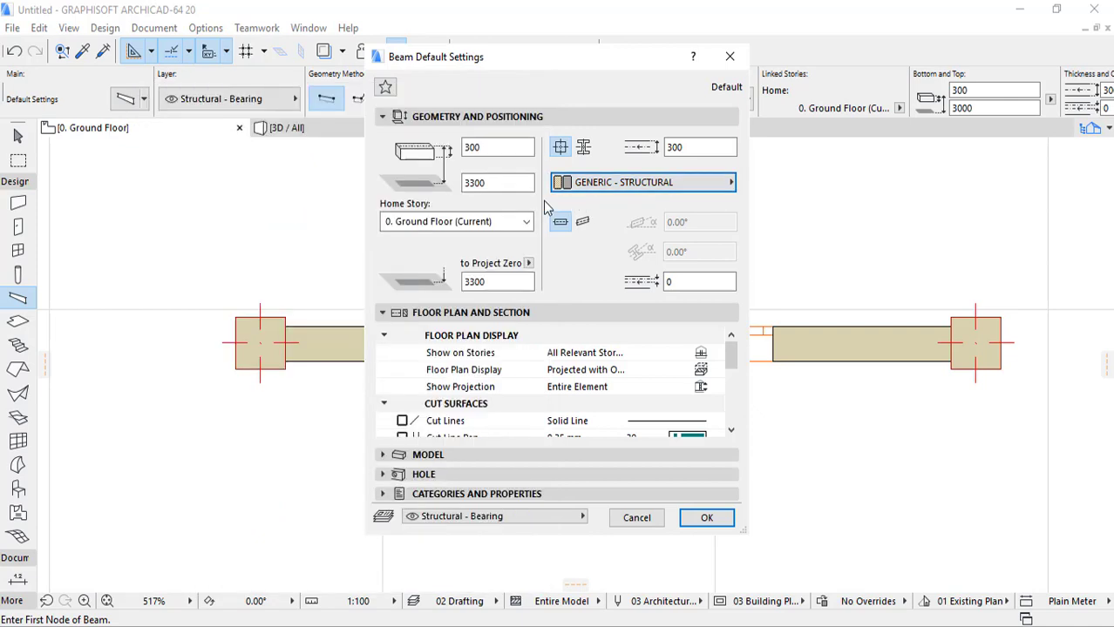
left_click(416, 223)
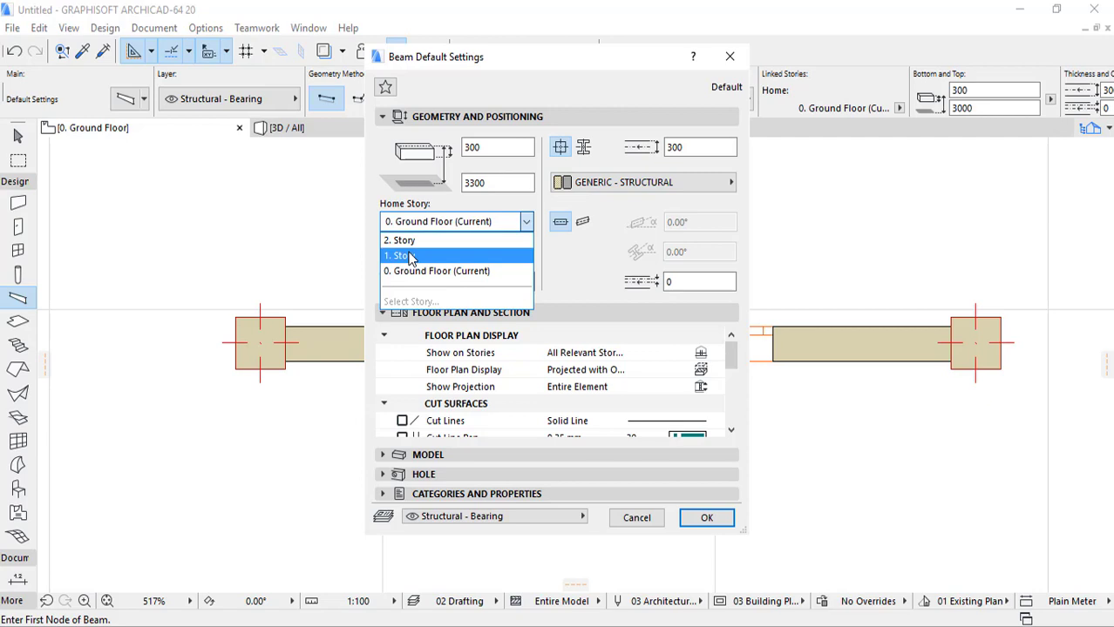
left_click(568, 256)
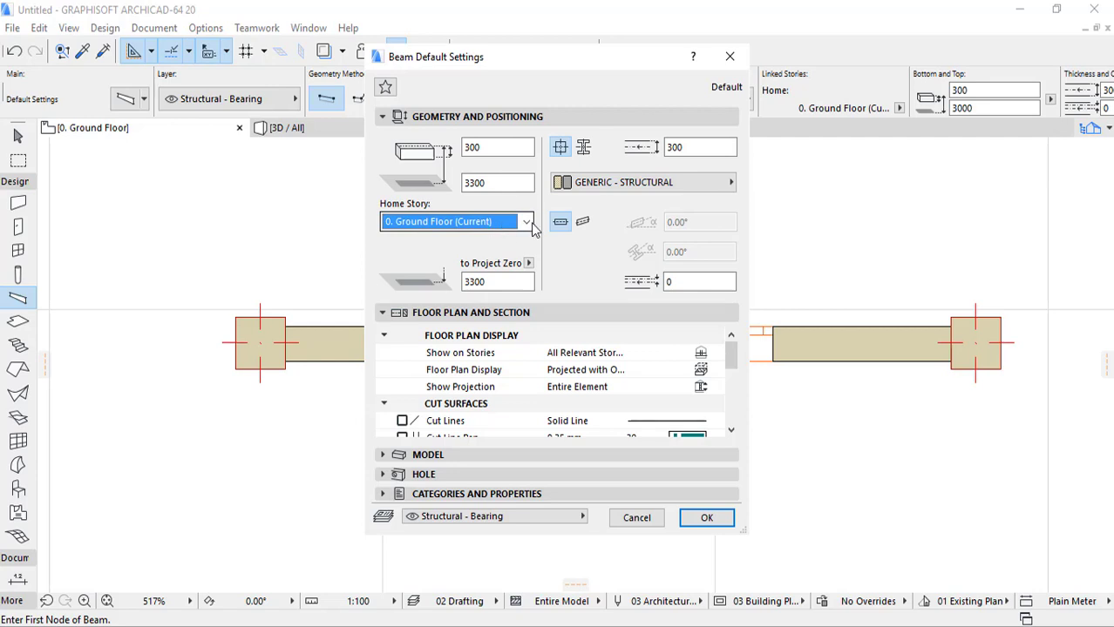
left_click(560, 221)
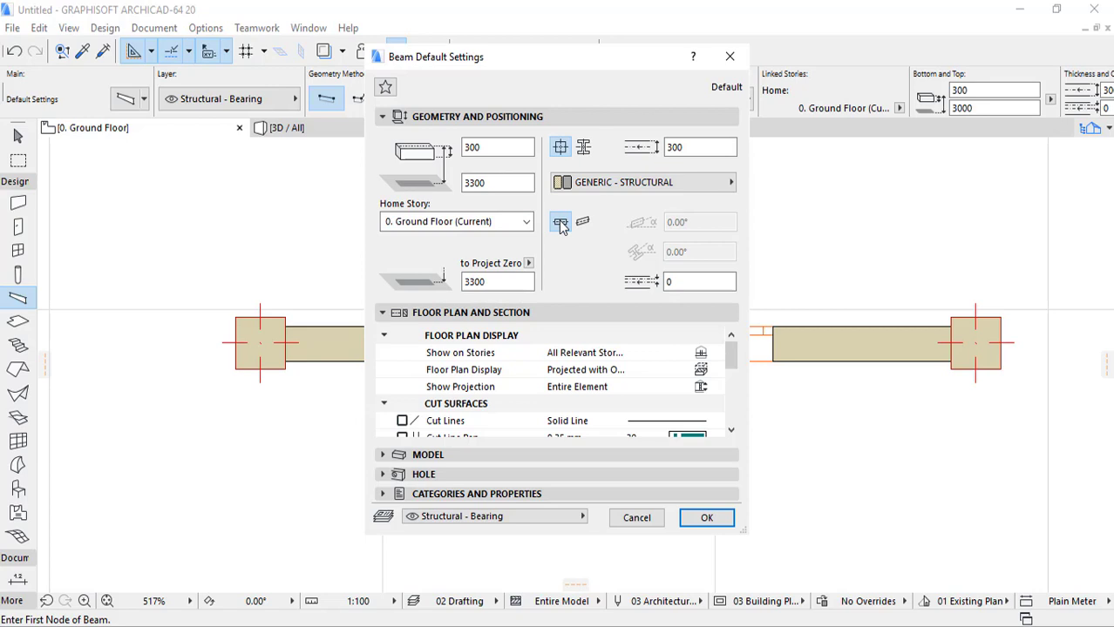
left_click(583, 223)
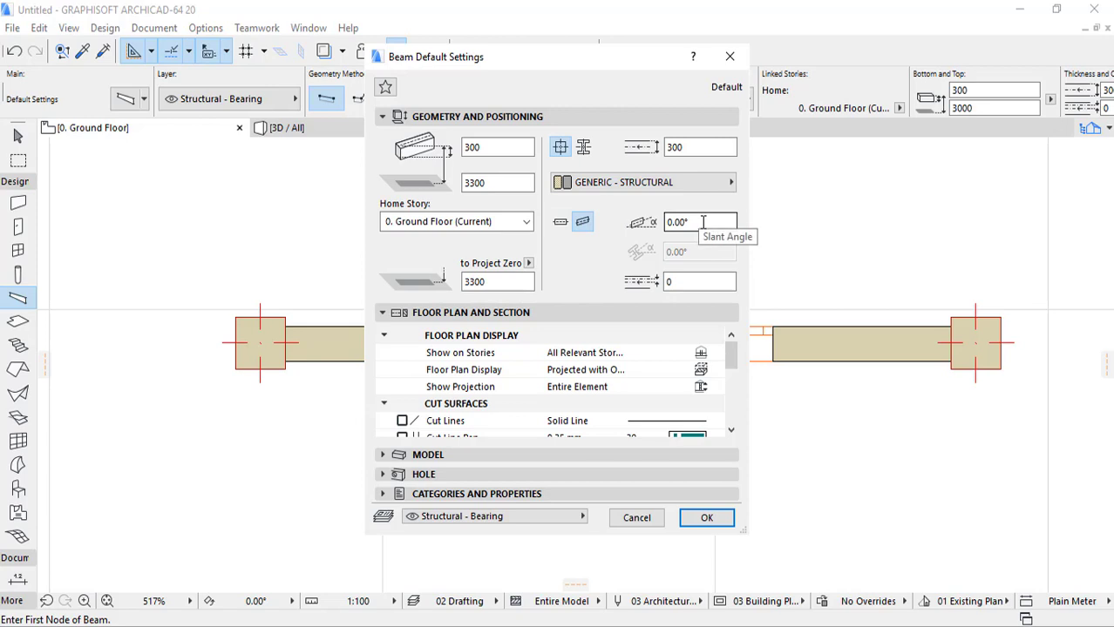
left_click_drag(703, 222, 643, 223)
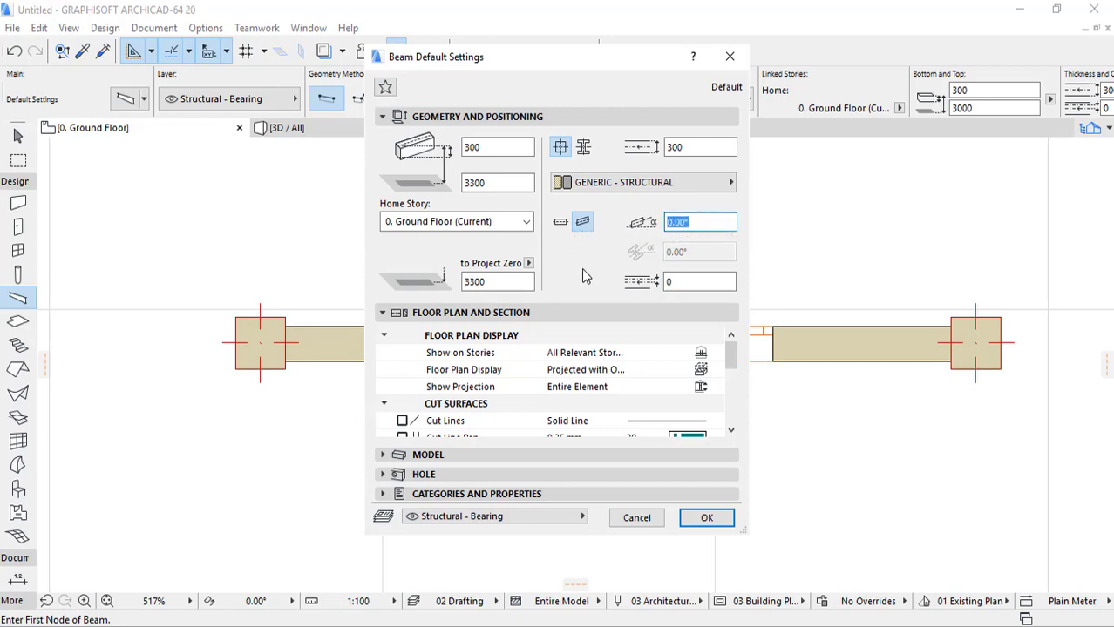
left_click(708, 519)
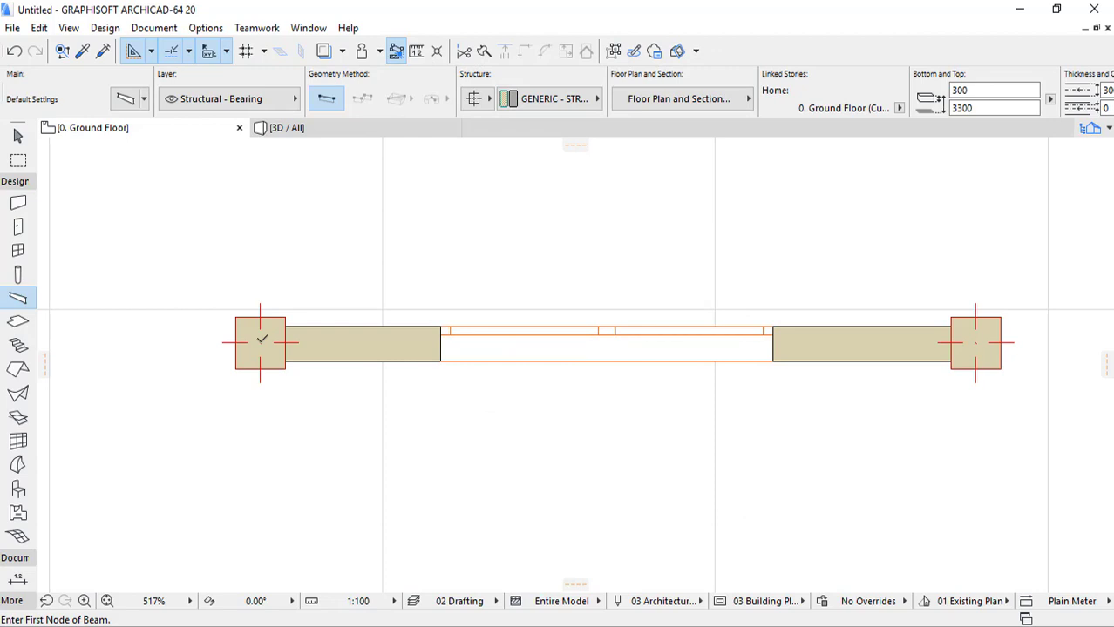
Step: Draw a 4300-long beam between the two column centres and permanently dismiss the unseen-story warning
left_click(259, 342)
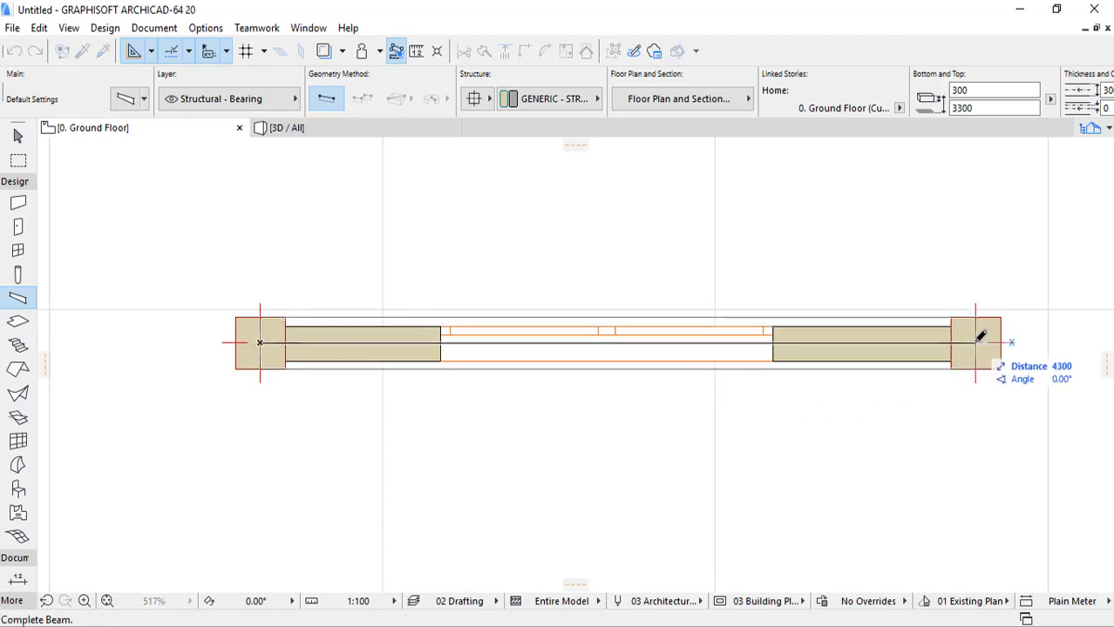
left_click(976, 341)
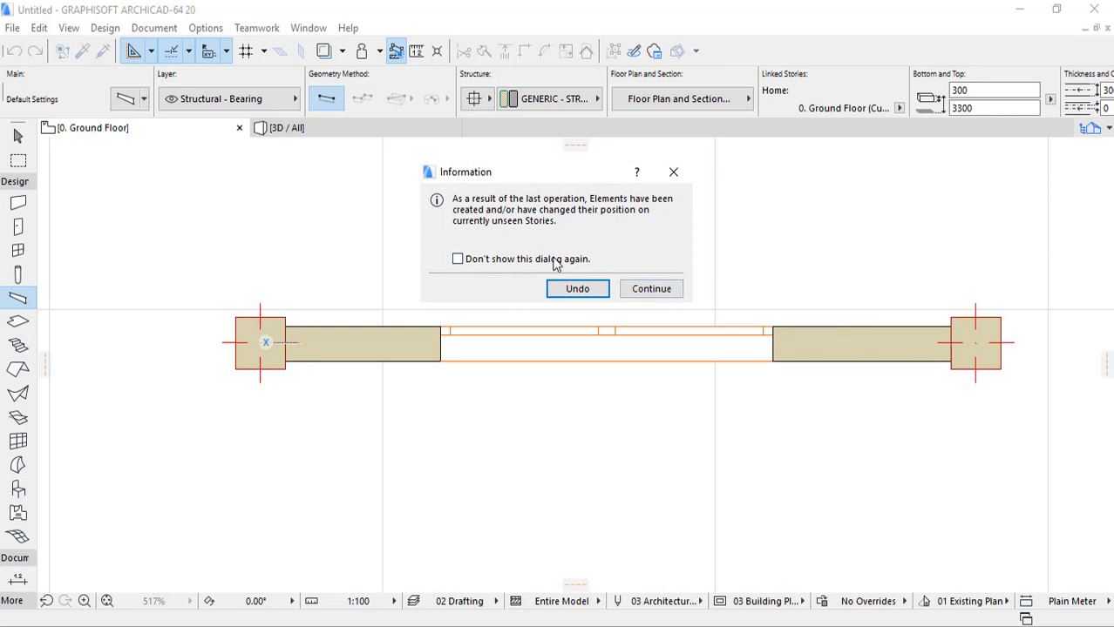
left_click(517, 259)
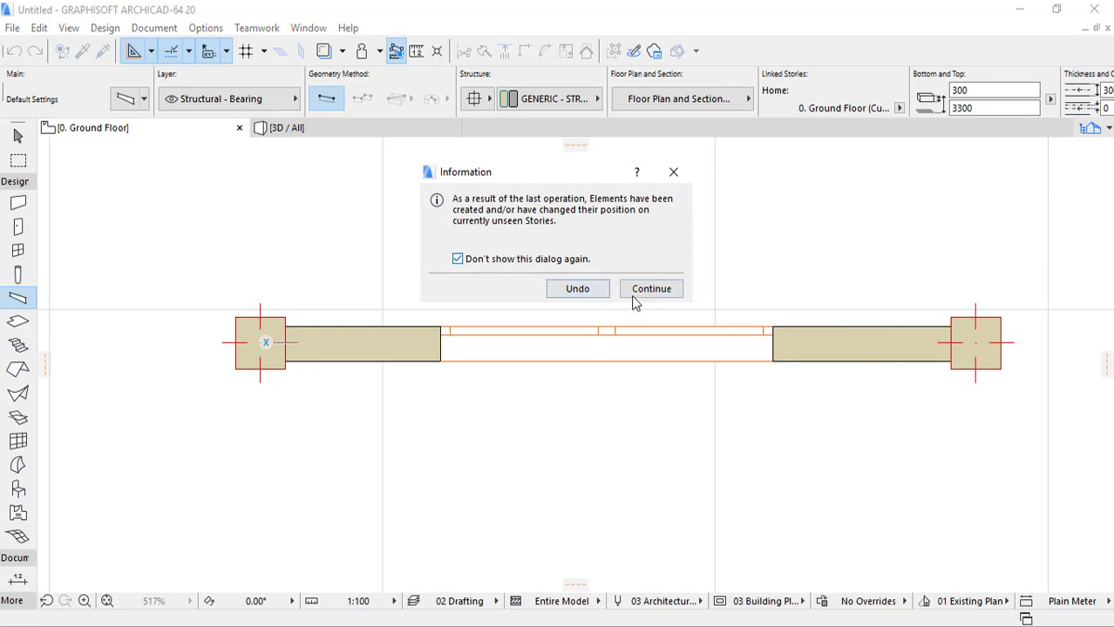
left_click(645, 291)
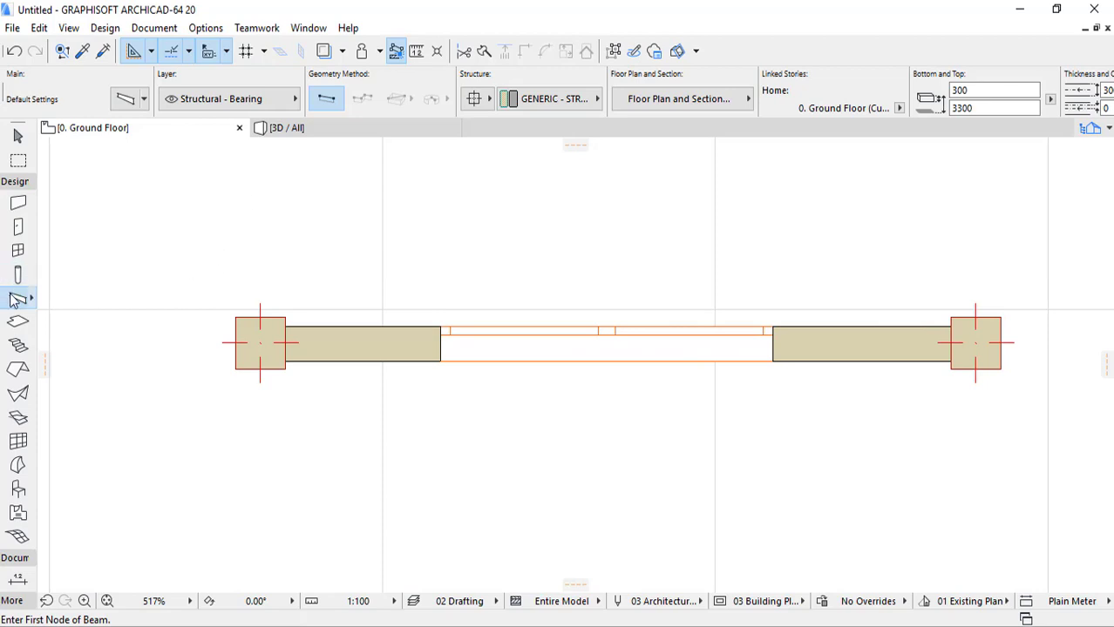
Step: Glance at the 3D view, then go to the 1. Story plan with Trace showing the floor below
left_click(301, 129)
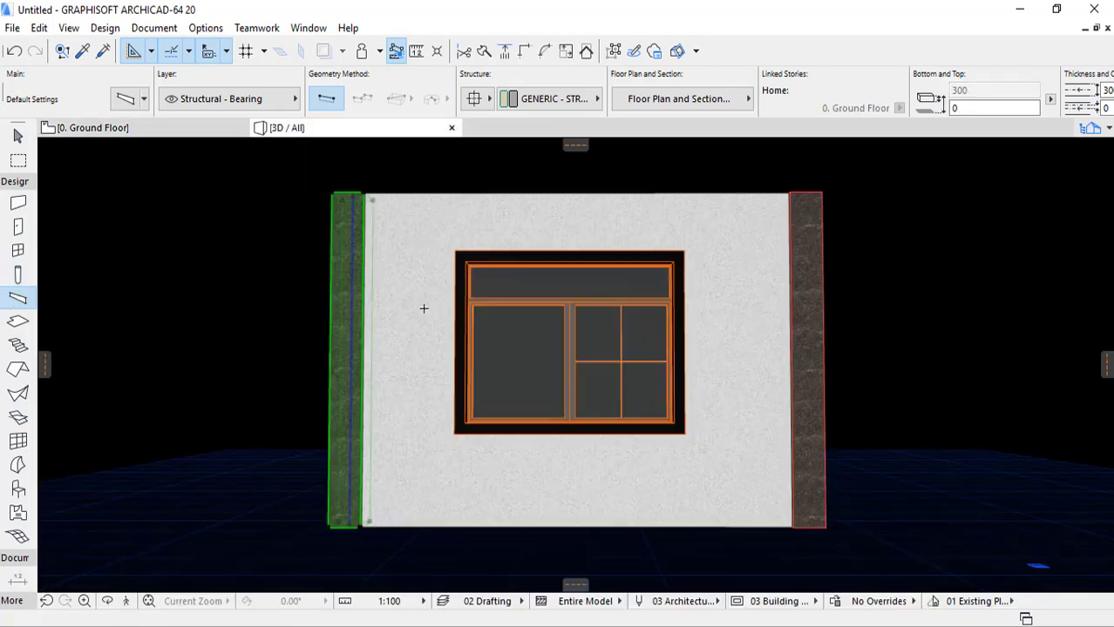
scroll(423, 308, "down", 2)
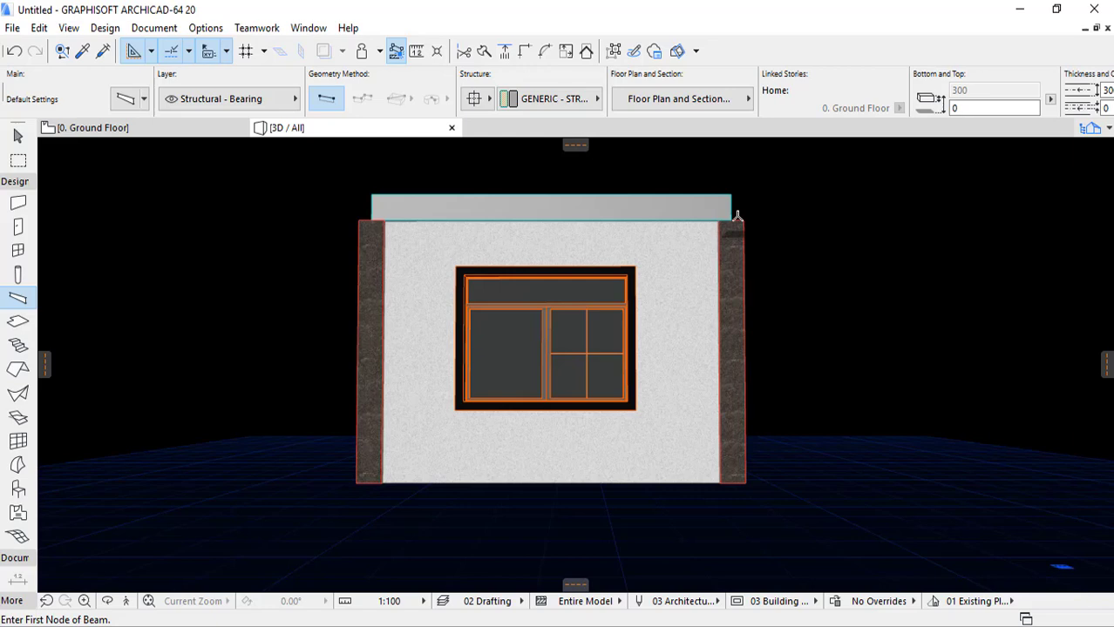
scroll(736, 194, "up", 1)
key("Escape")
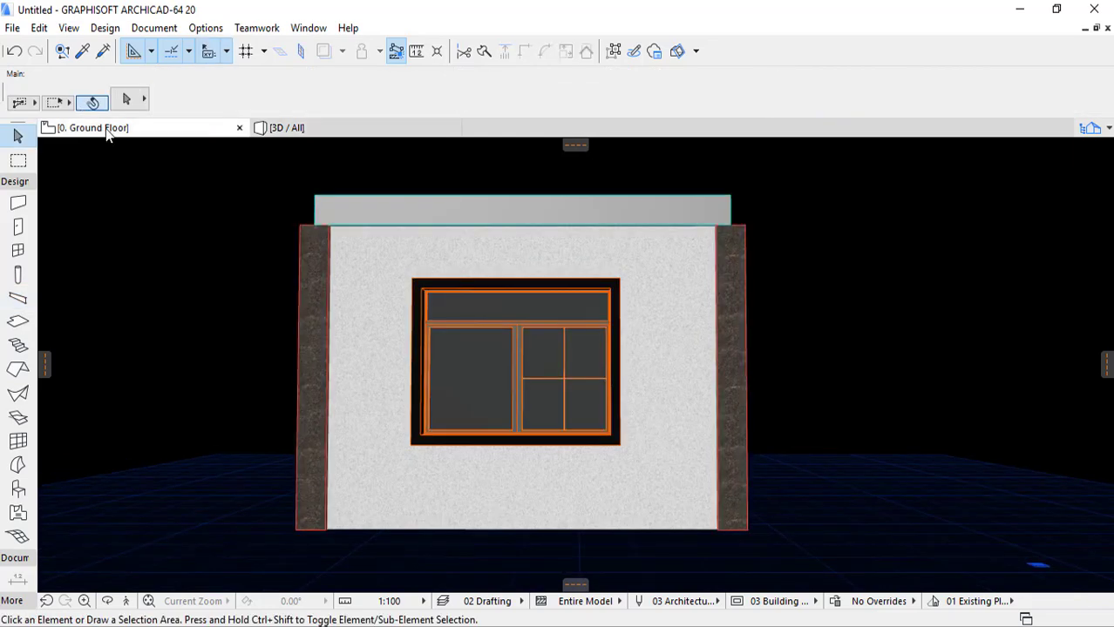
left_click(108, 131)
key("ctrl+Up")
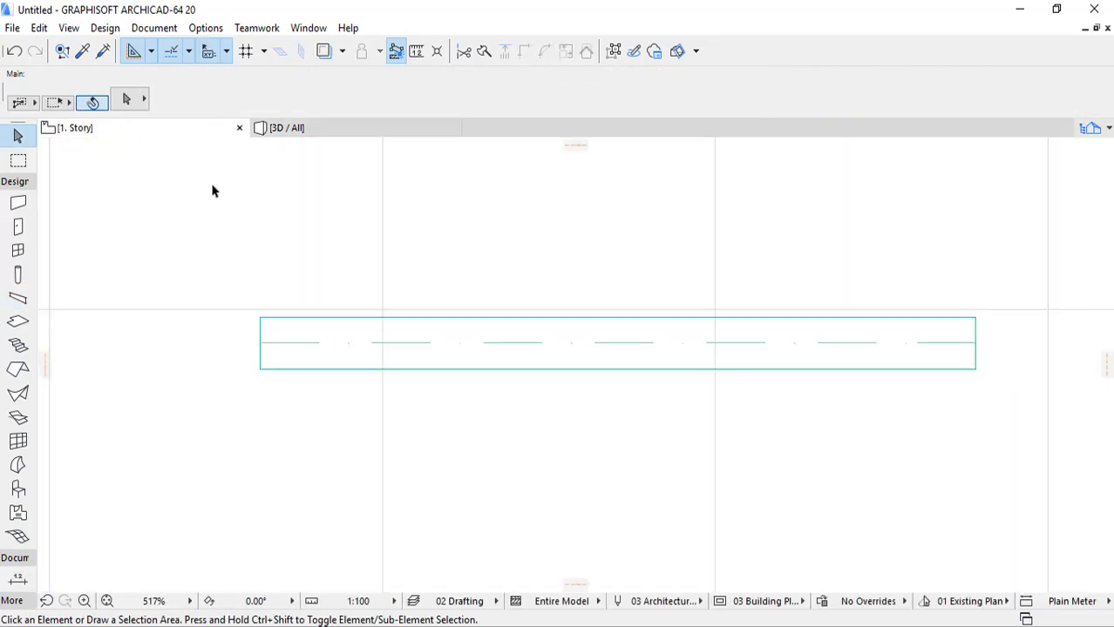
left_click(324, 53)
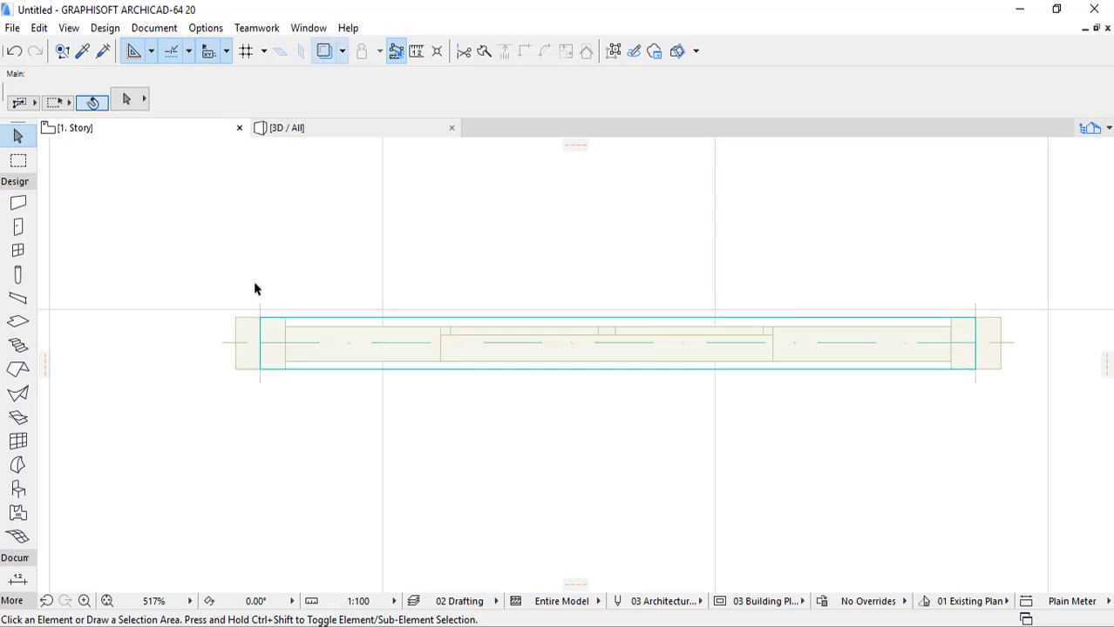
Step: Stretch both beam ends out to the columns' outer edges and view the result in 3D
left_click(262, 343)
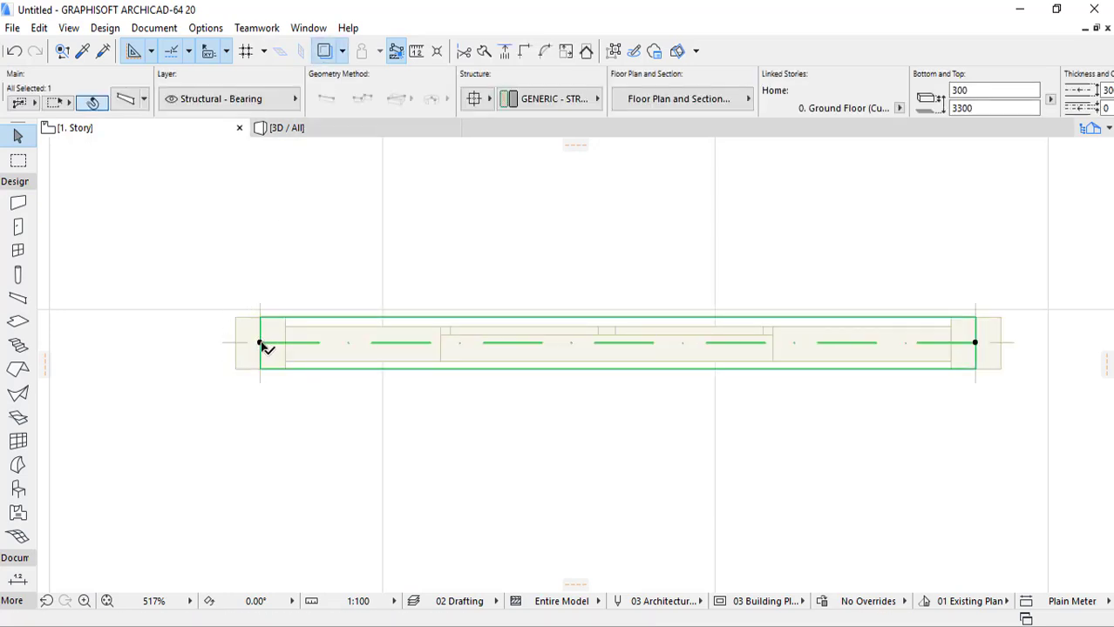
left_click(260, 343)
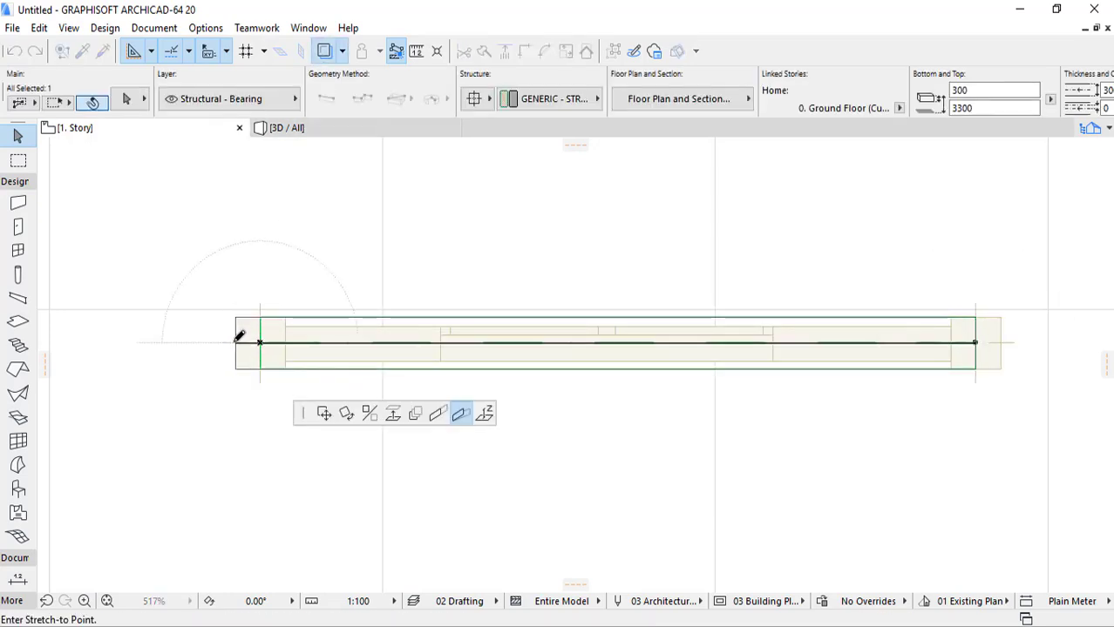
left_click(235, 342)
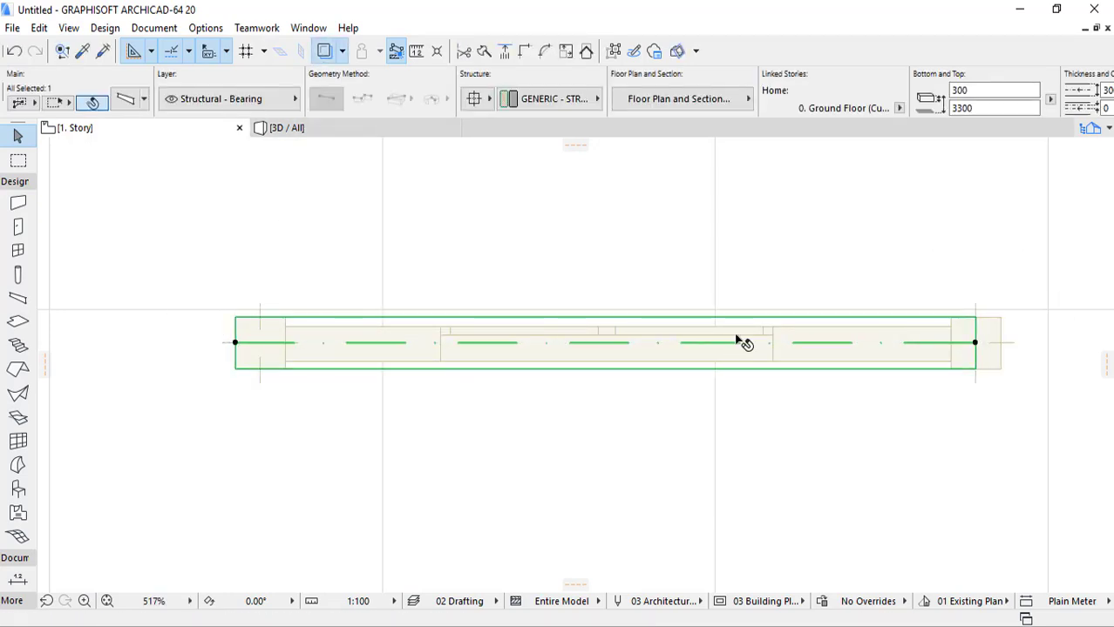
left_click(975, 343)
left_click(1000, 343)
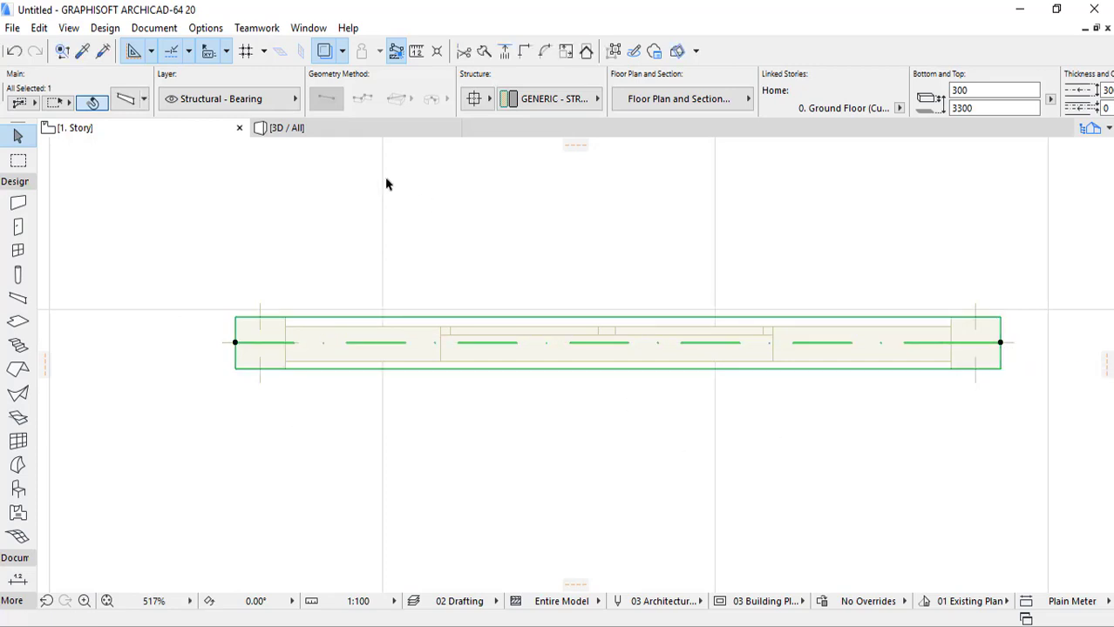
left_click(343, 133)
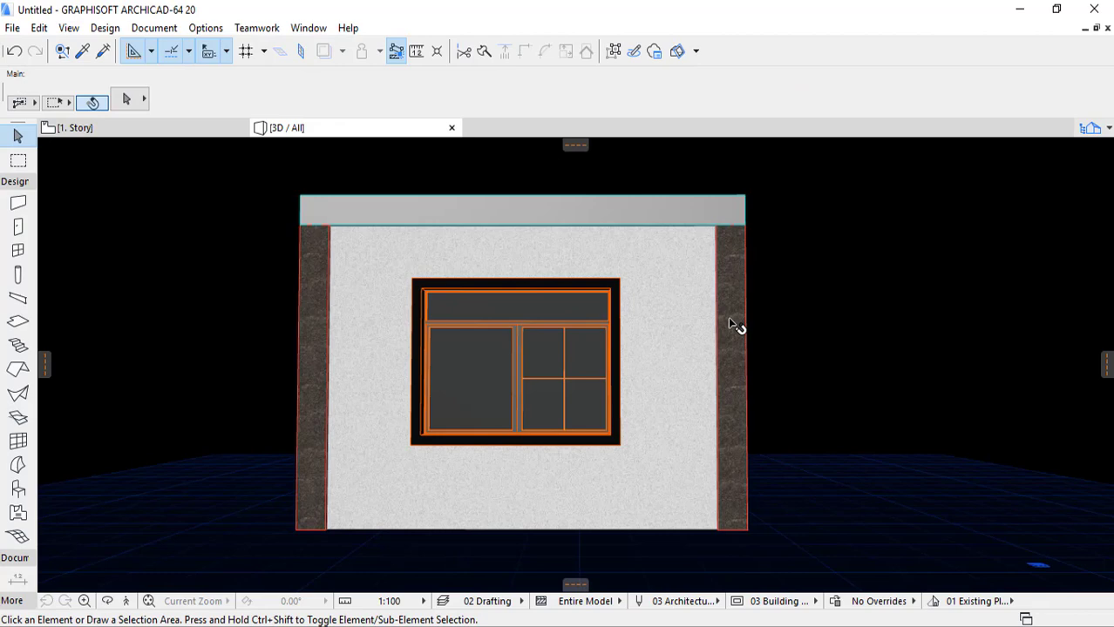
Step: Clear the selection, orbit to a perspective angle and select the wall
left_click(792, 292)
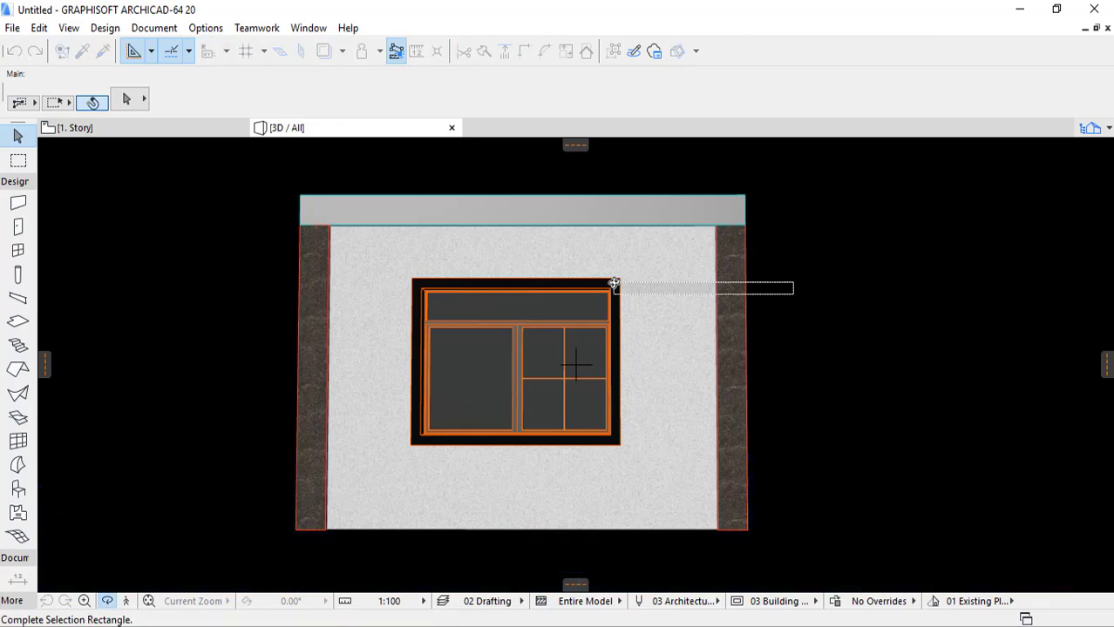
left_click(753, 315)
middle_click_drag(713, 315, 686, 179, "shift")
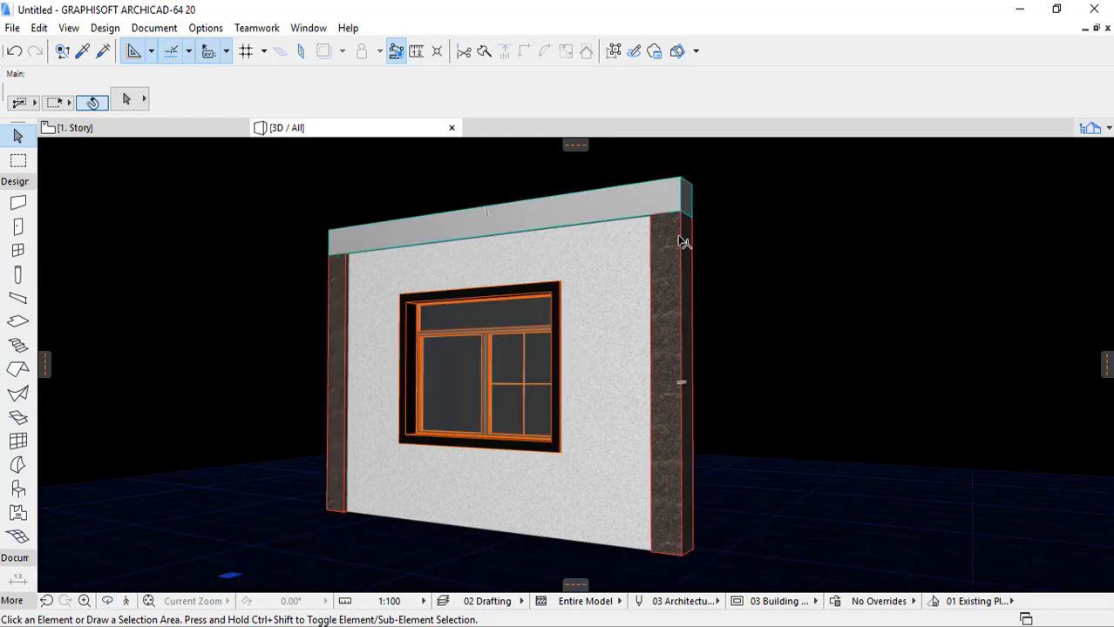
left_click(619, 546)
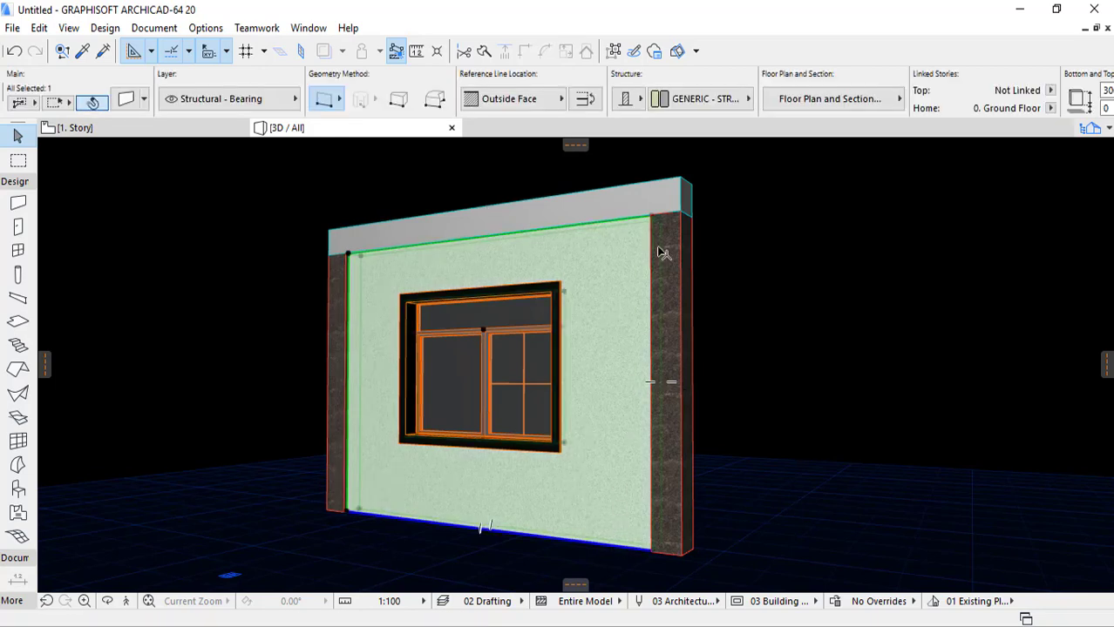
Step: Check the top beam's Bottom and Top values, deselect it, and orbit to face the wall head-on
scroll(753, 96, "right", 3)
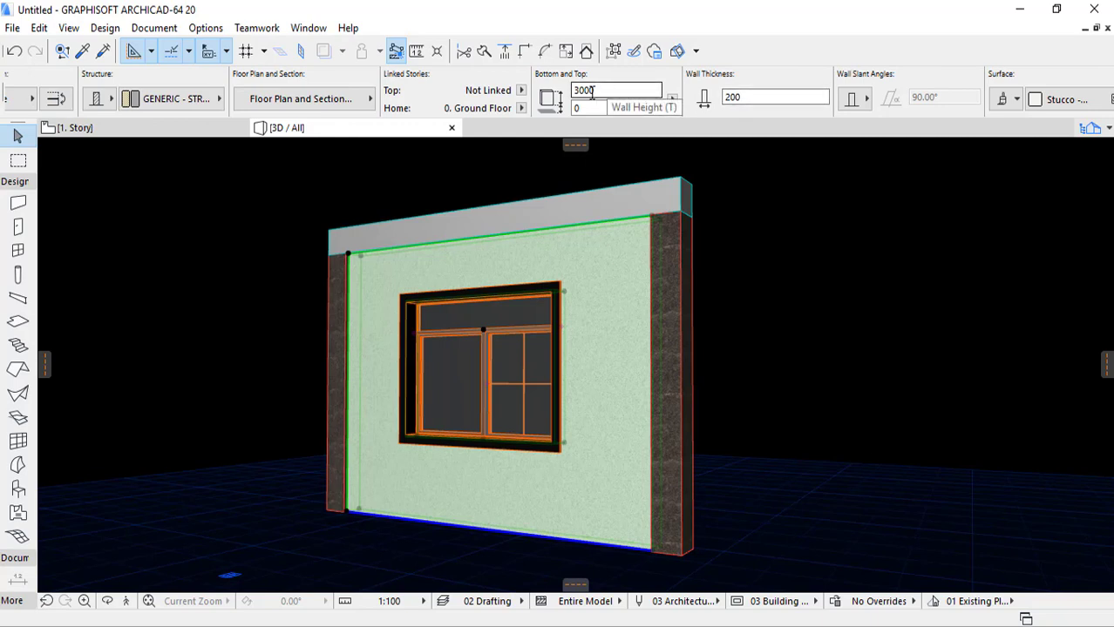
left_click(681, 184)
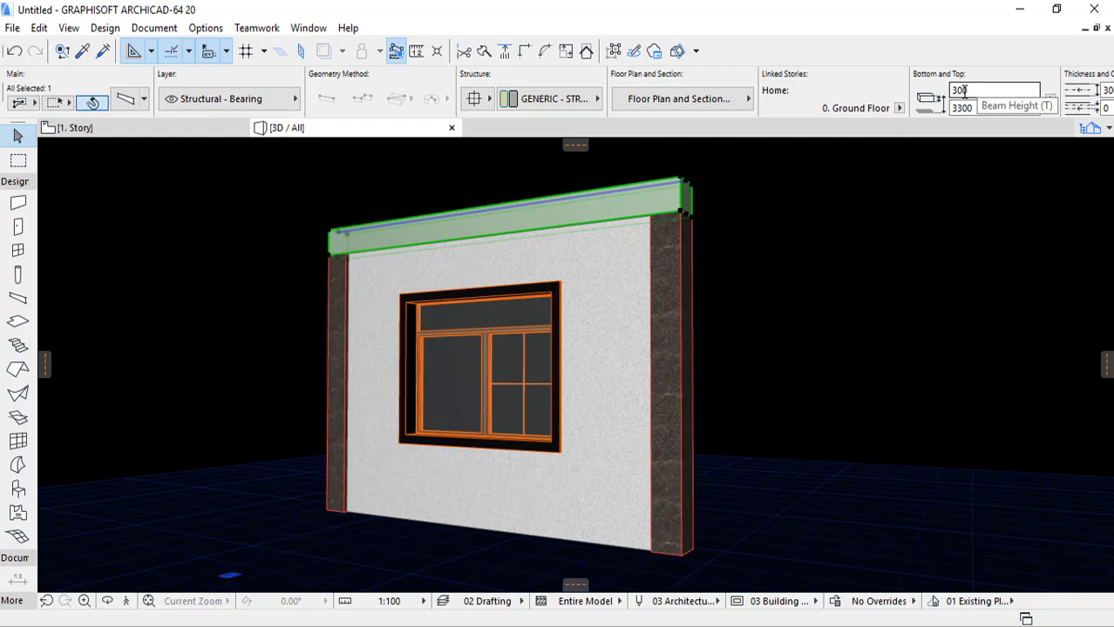
left_click(809, 250)
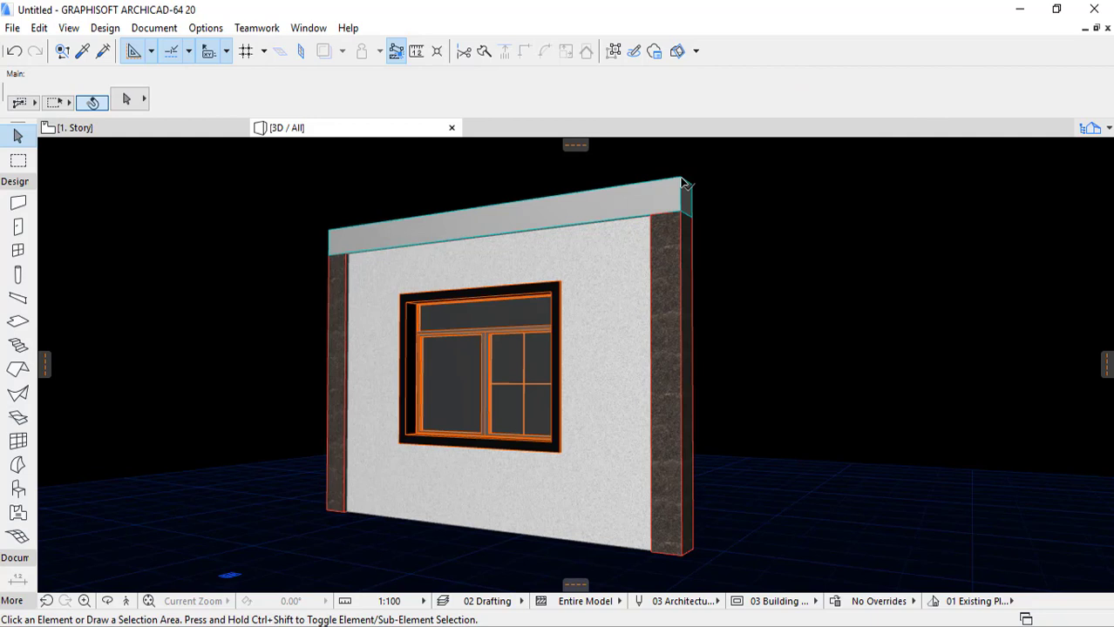
left_click(683, 188)
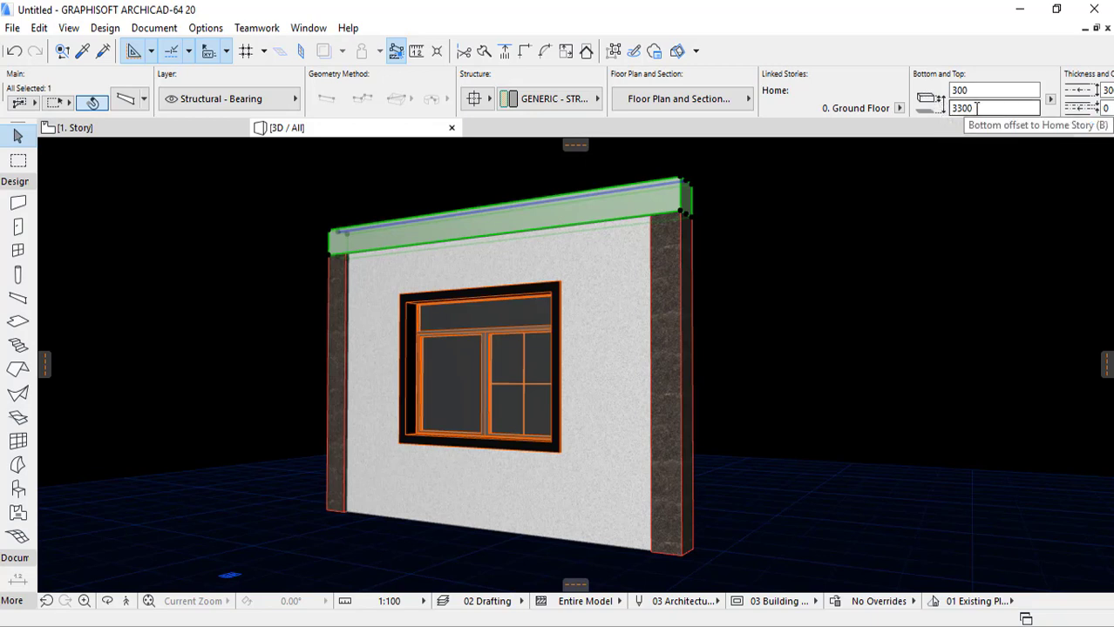
left_click(822, 232)
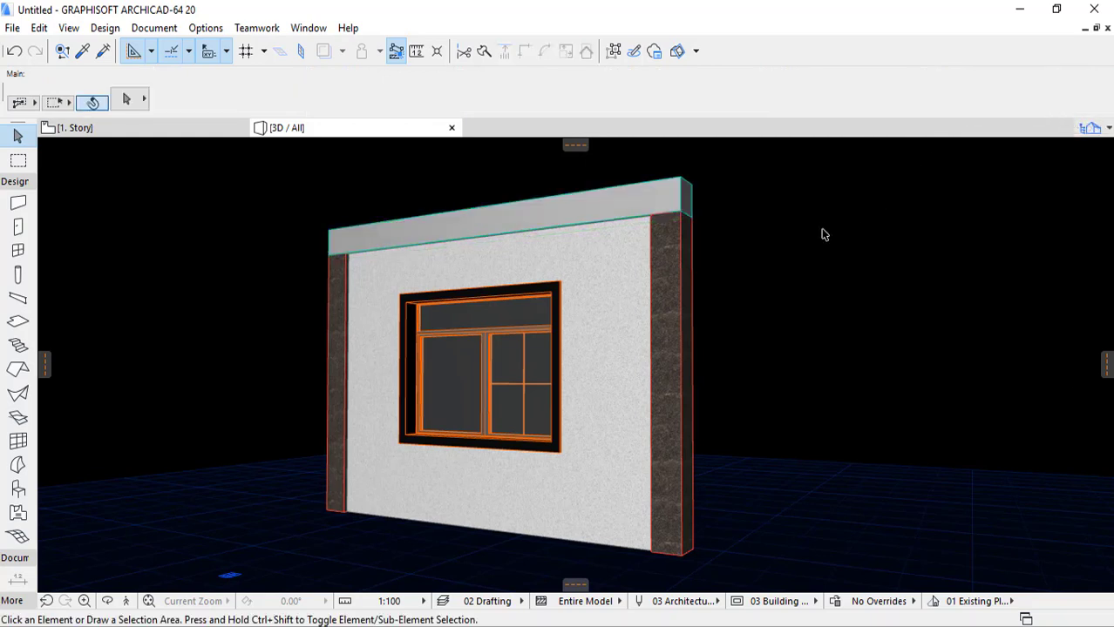
left_click_drag(887, 237, 828, 233)
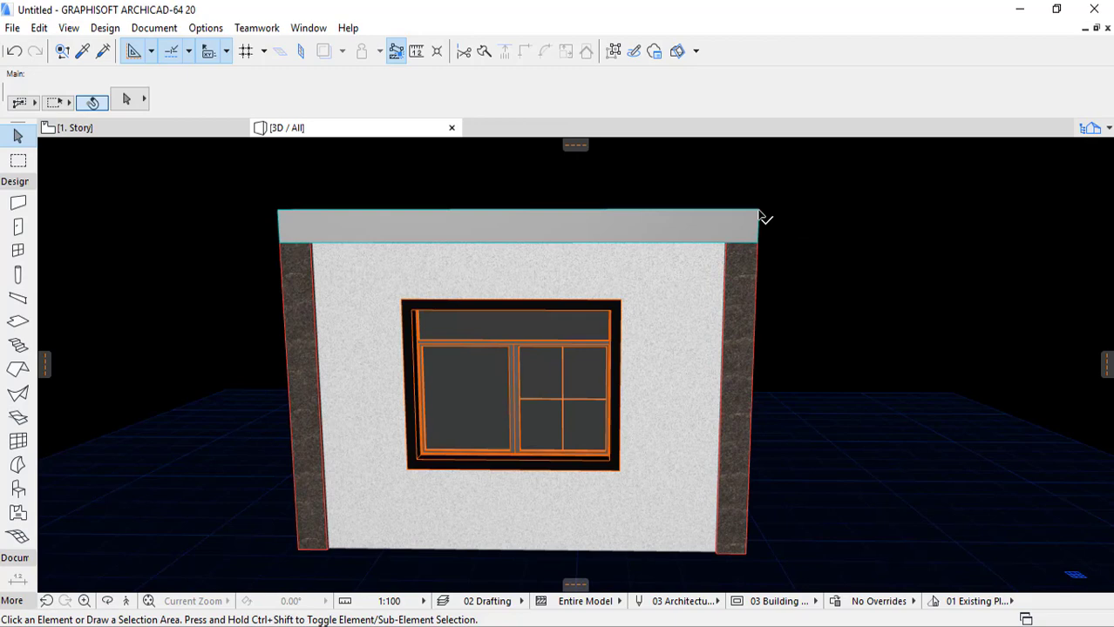
Step: Give the top beam a 20° slant through its Beam Selection Settings
left_click(760, 215)
right_click(814, 195)
left_click(826, 208)
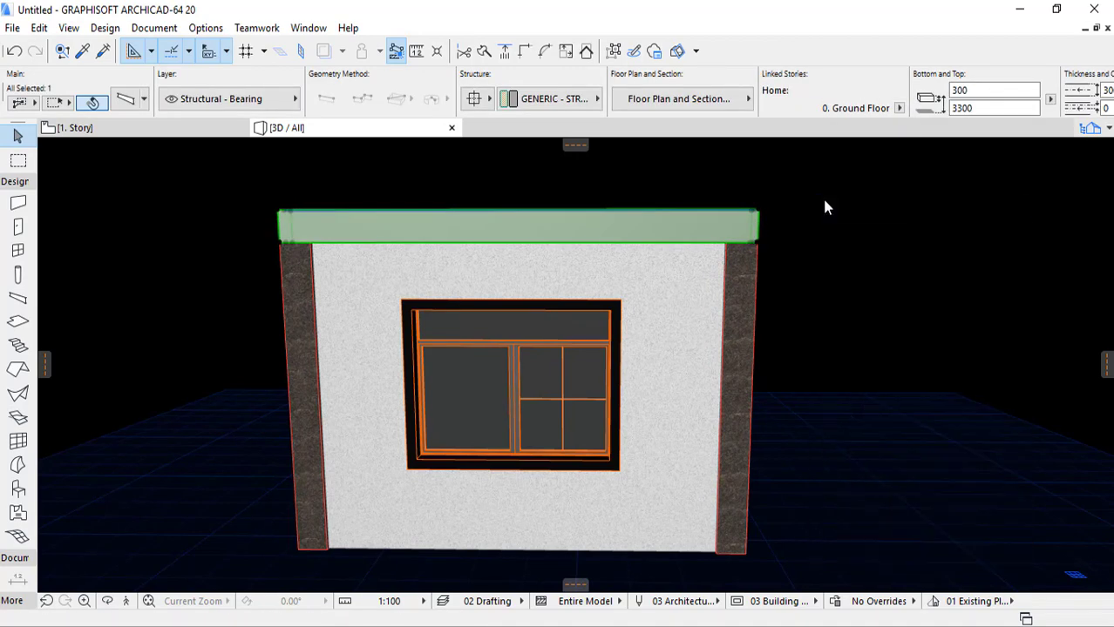
left_click(702, 223)
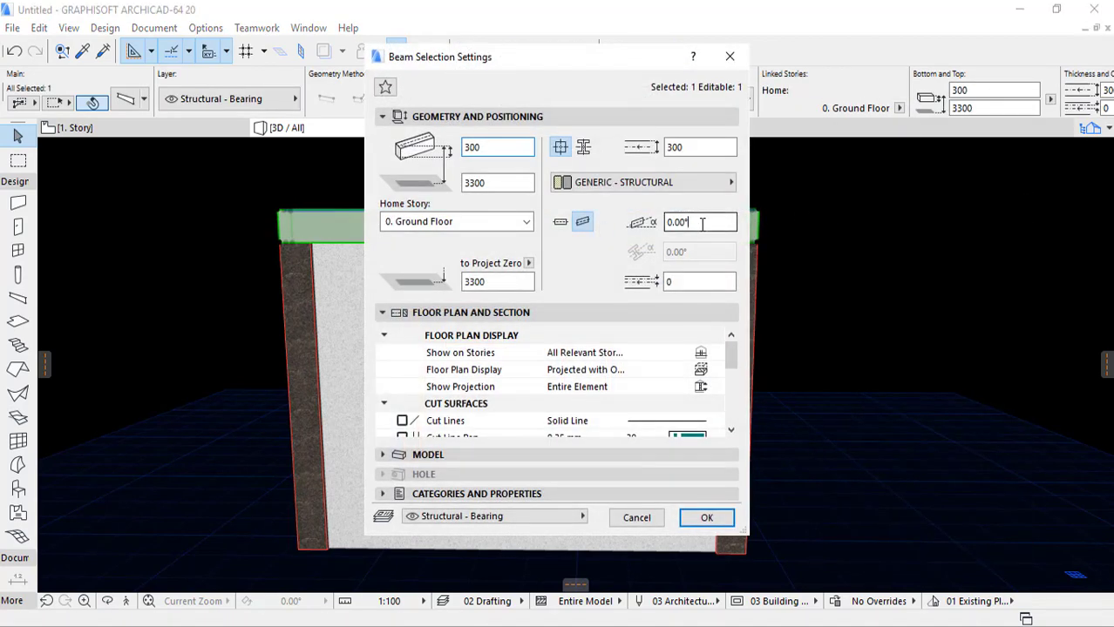
type("20")
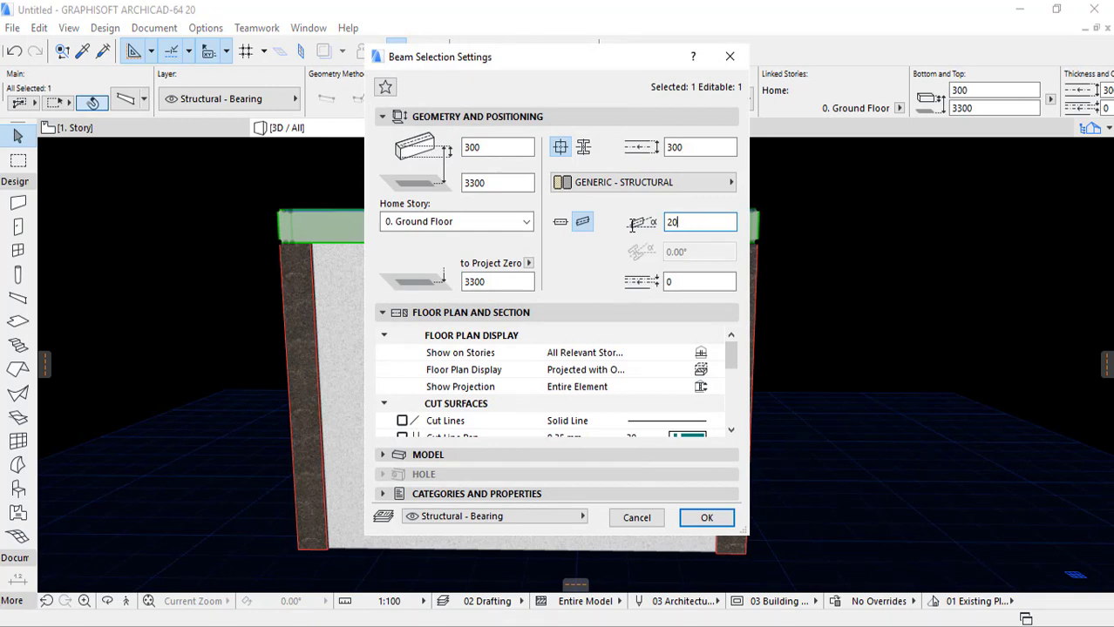
key("Return")
middle_click_drag(584, 298, 598, 261, "shift")
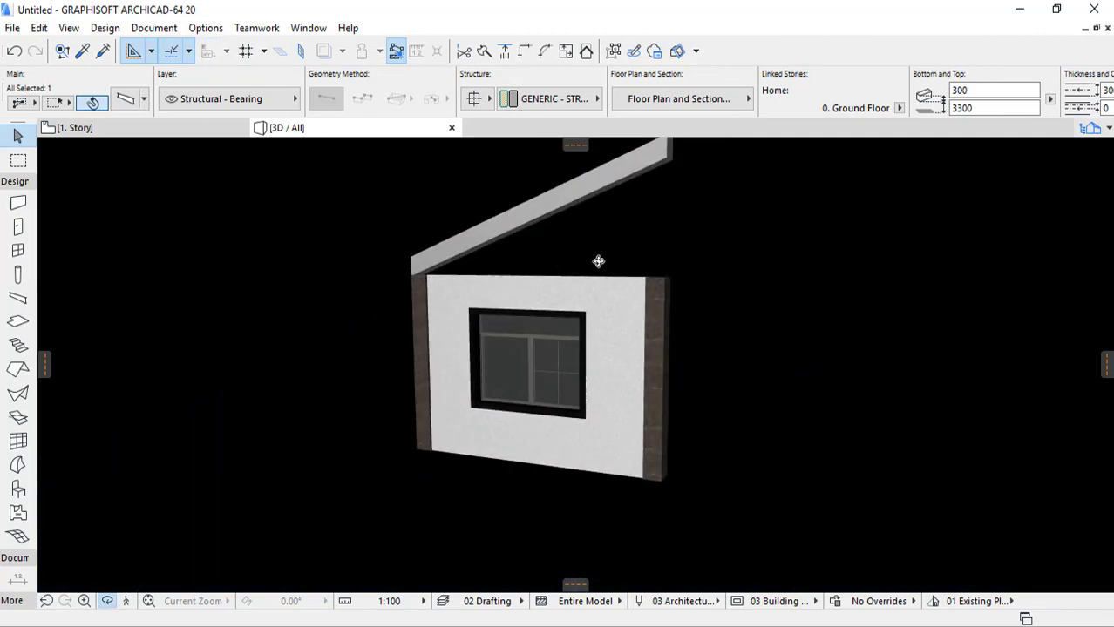
Step: Stretch the right-hand column's height up to 4974 with the pet palette
left_click(666, 281)
left_click(667, 281)
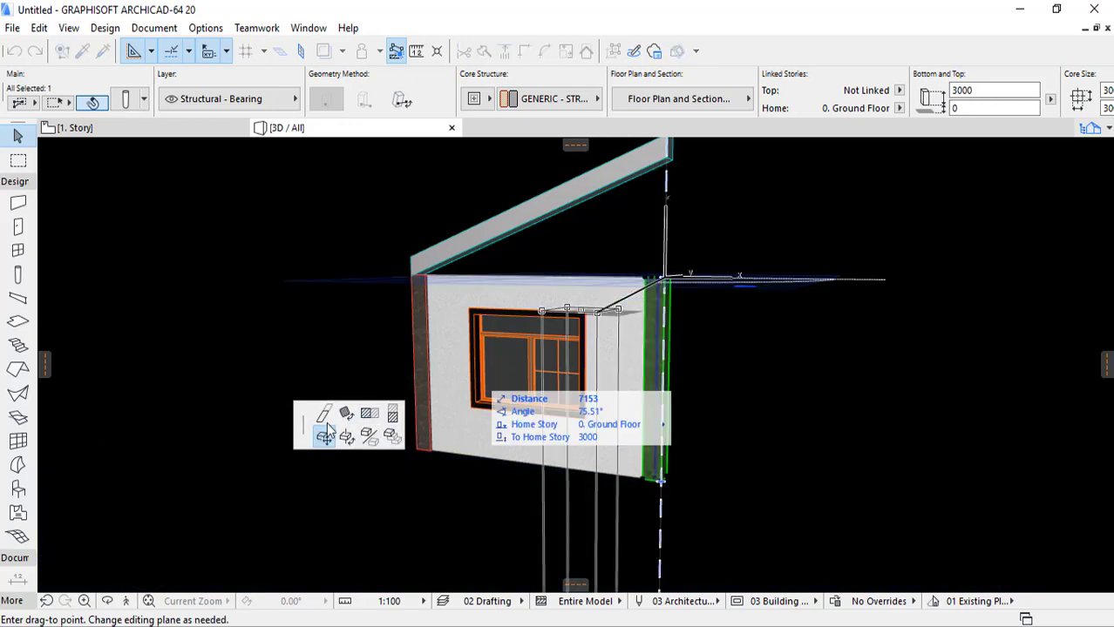
left_click(393, 413)
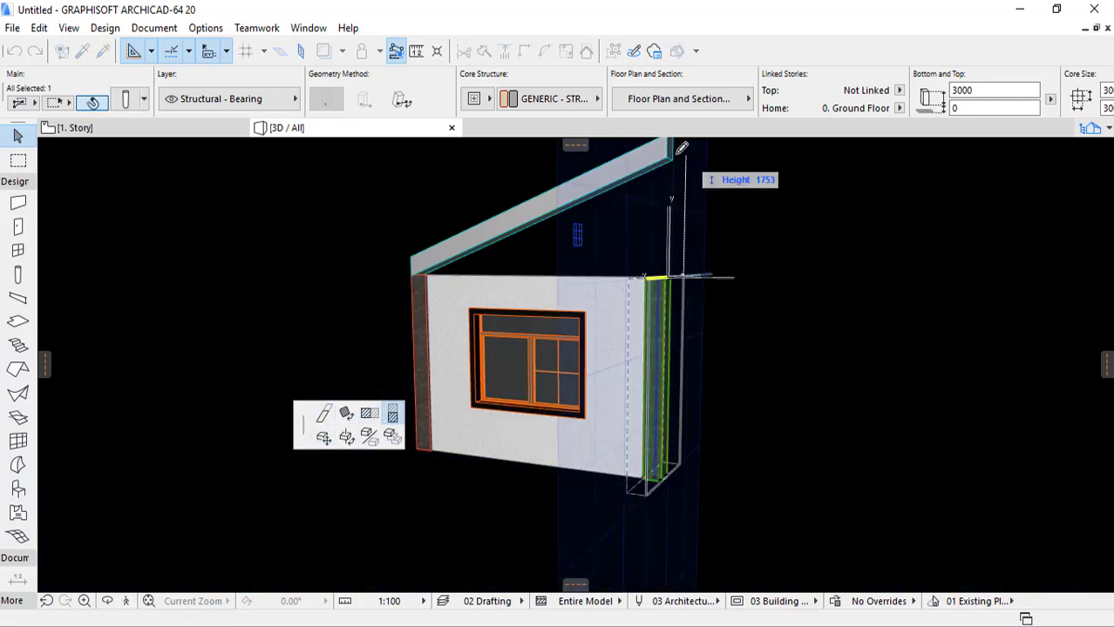
middle_click_drag(682, 149, 418, 392, "shift")
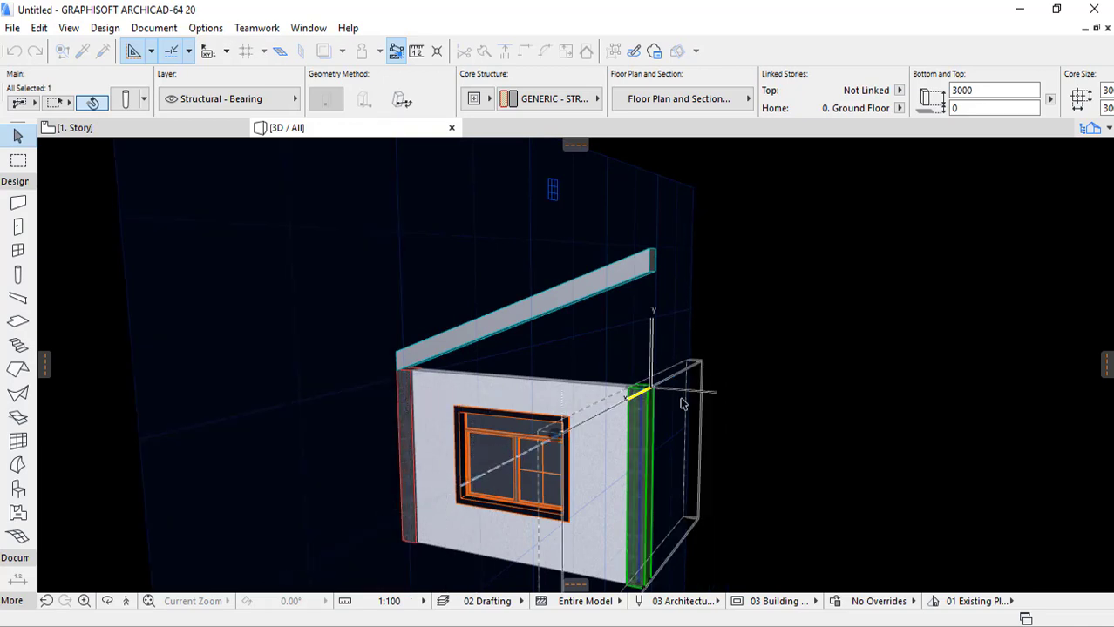
key("Escape")
key("Escape")
left_click(643, 391)
left_click(642, 390)
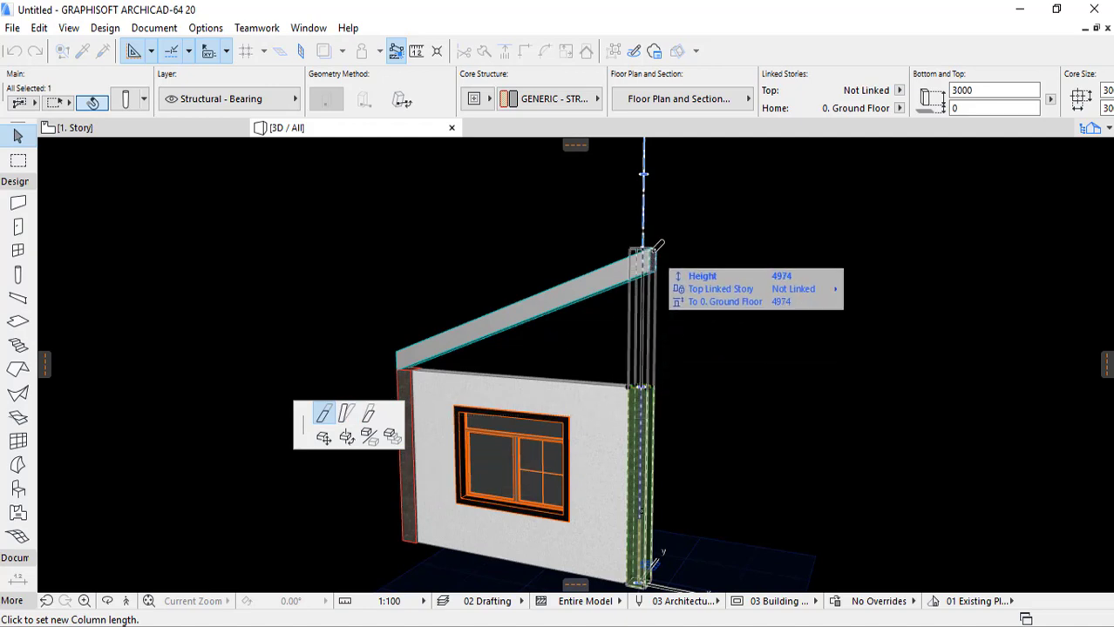
left_click(643, 173)
Step: Undo the column stretch, orbit around the wall and beam, and return to the 1. Story plan
mouse_move(671, 258)
middle_mouse_down("shift")
mouse_move(877, 236)
mouse_move(659, 300)
mouse_move(549, 251)
mouse_move(532, 224)
mouse_move(651, 258)
middle_mouse_up("shift")
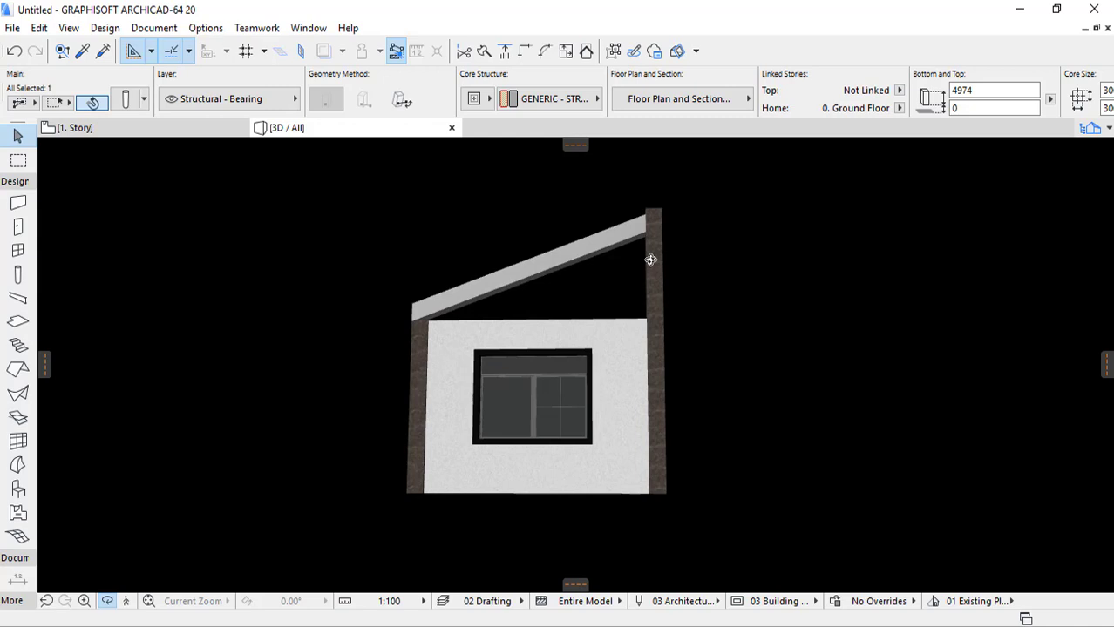
scroll(650, 259, "up", 1)
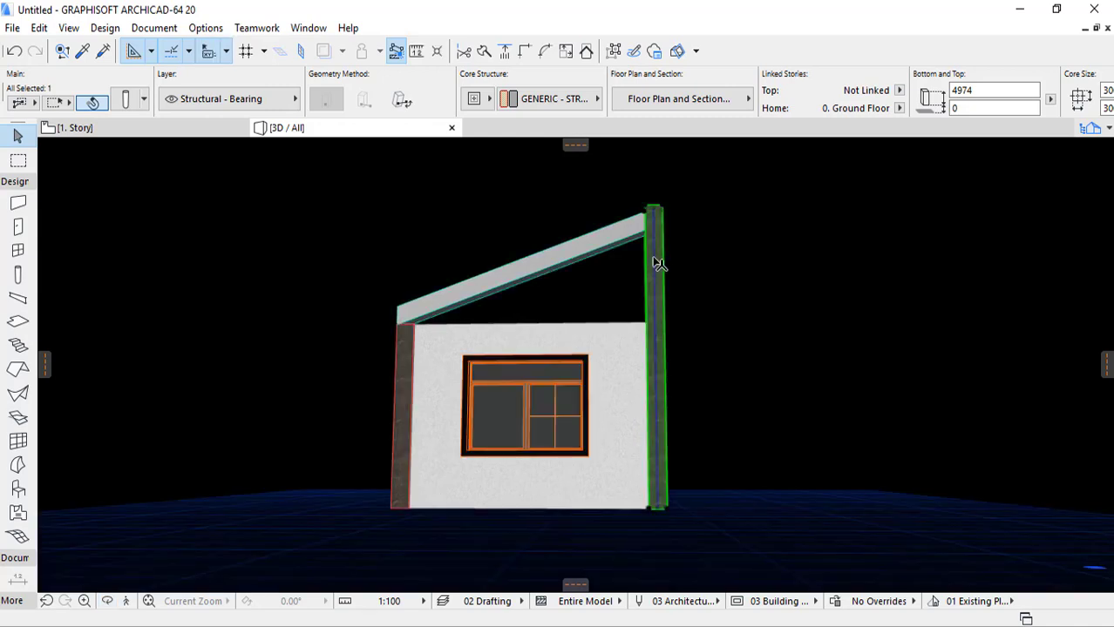
key("ctrl+z")
key("Escape")
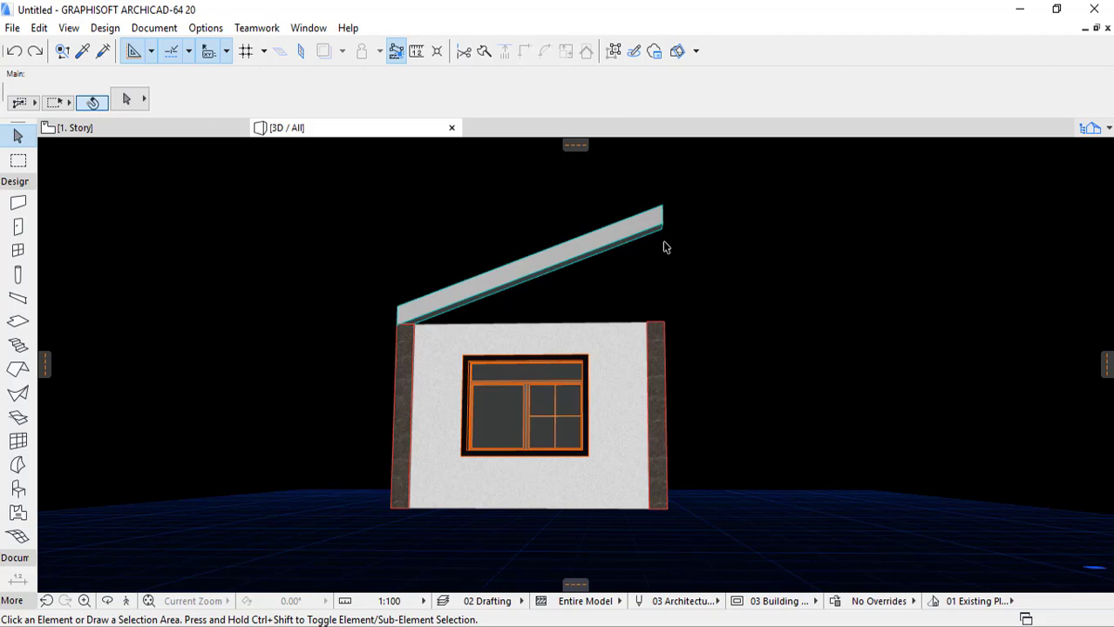
middle_click_drag(662, 248, 190, 276, "shift")
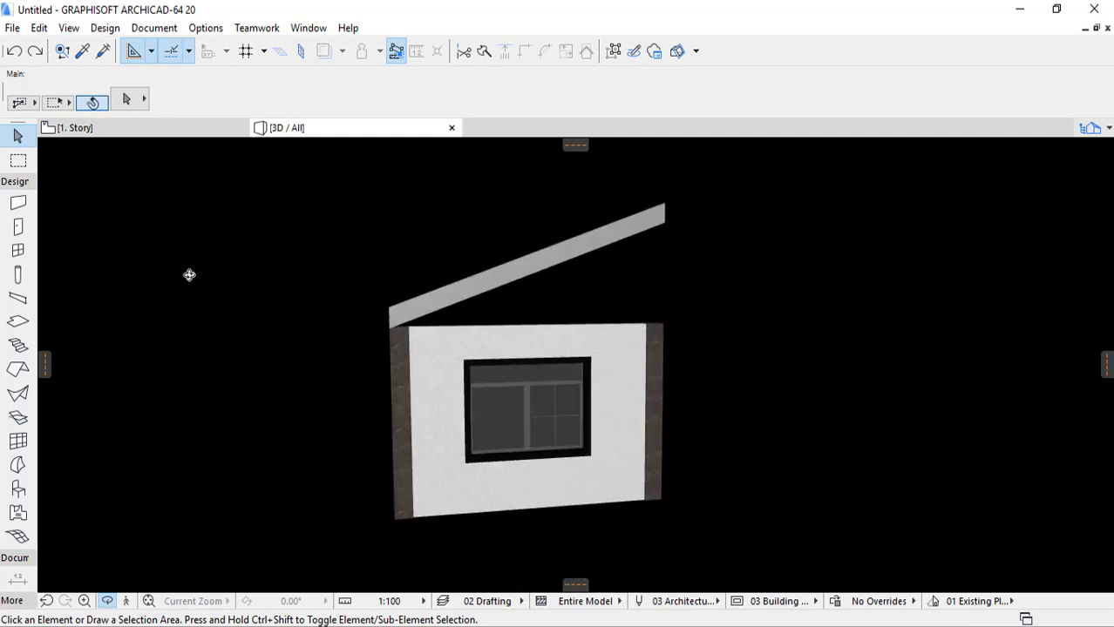
left_click(194, 131)
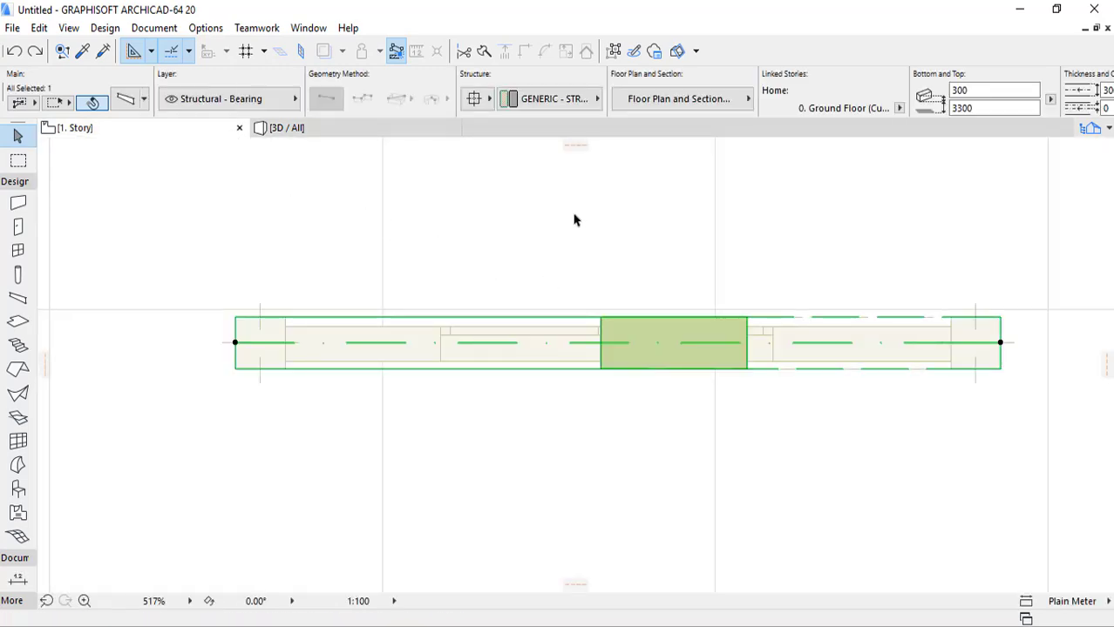
Step: Set the selected beam's slope to 0 and switch it to the horizontal type
right_click(574, 219)
left_click(607, 227)
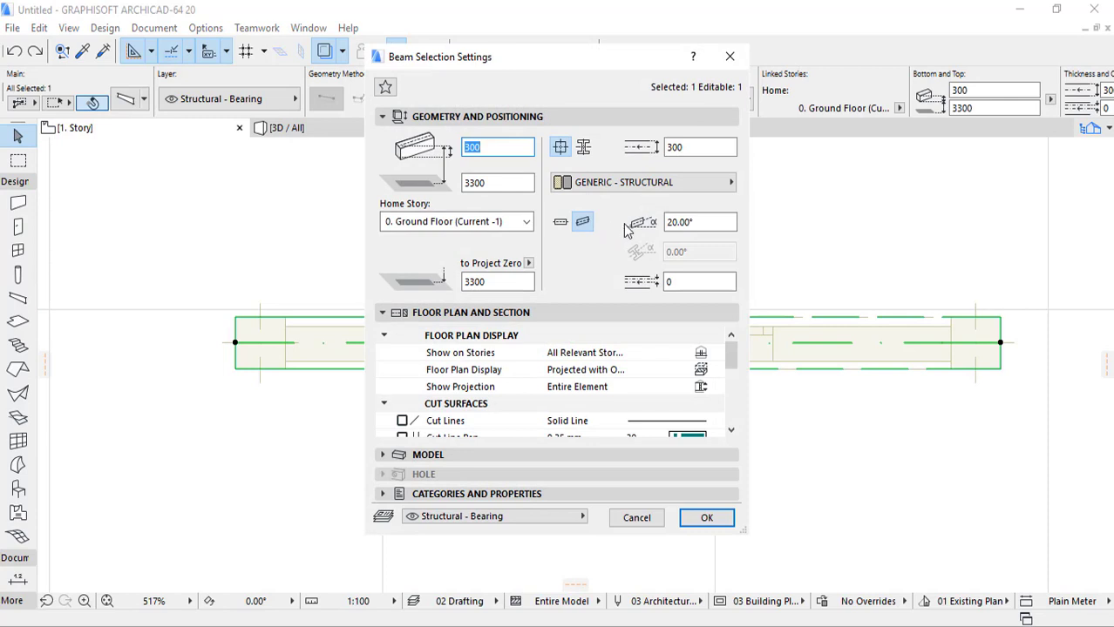
left_click(702, 222)
type("0")
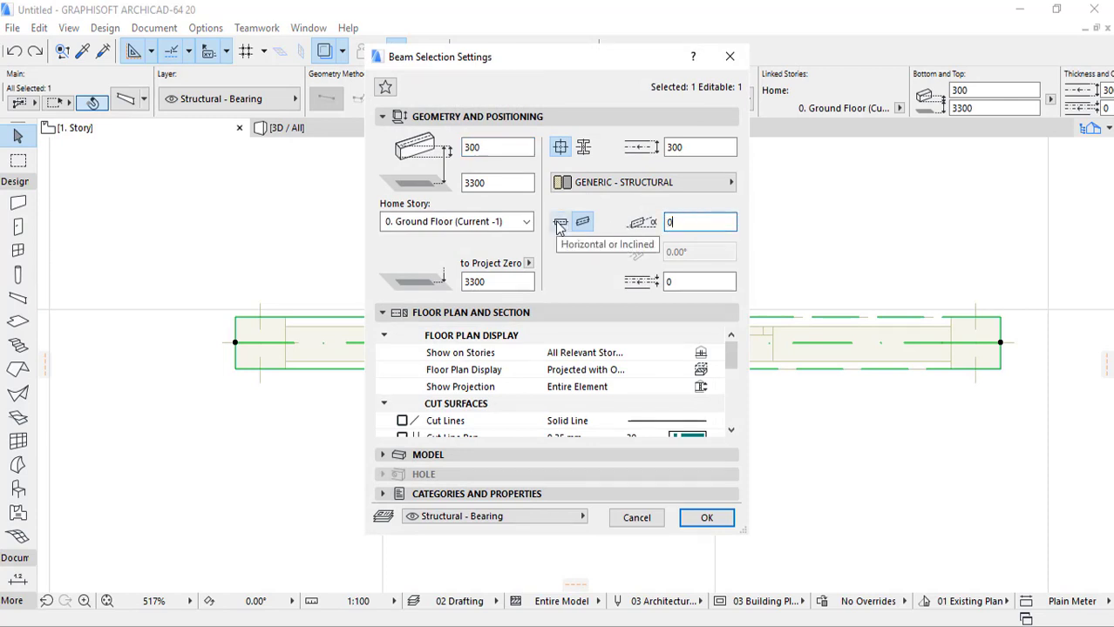
left_click(561, 223)
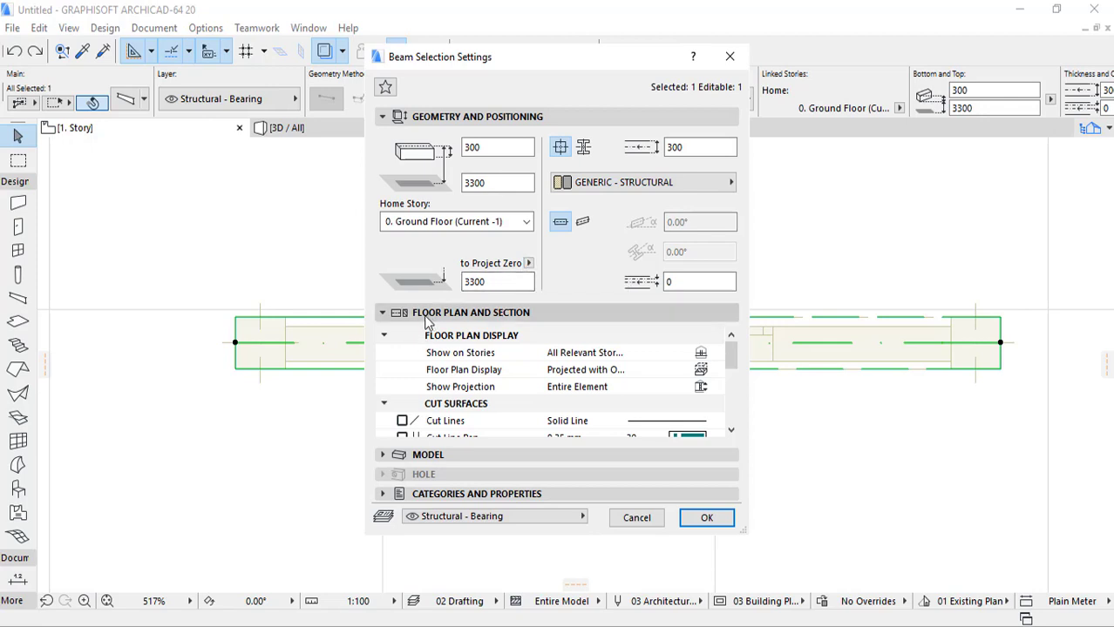
Step: Review the beam's Floor Plan and Section settings, including the cut line pen colours
left_click(380, 315)
left_click(380, 315)
scroll(493, 347, "down", 3)
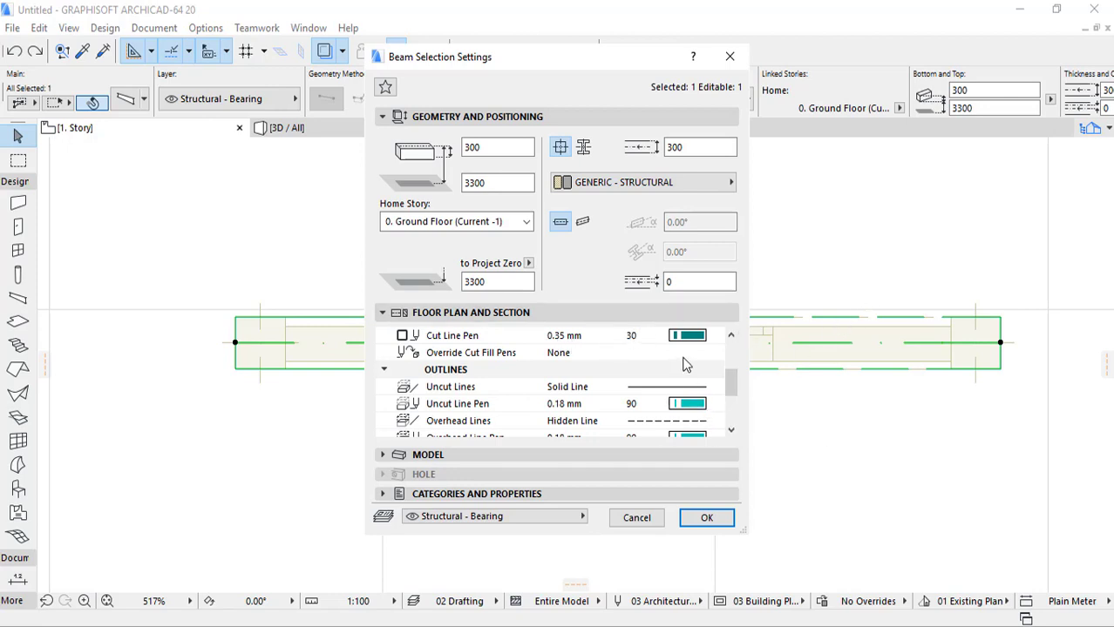
scroll(685, 364, "up", 2)
scroll(680, 375, "down", 4)
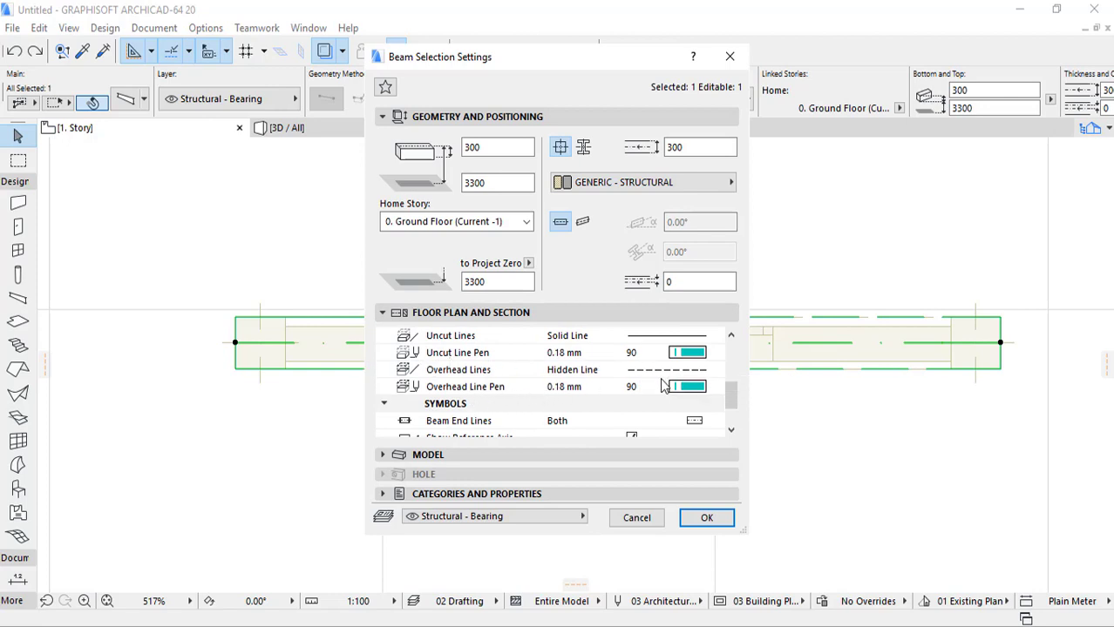
scroll(671, 388, "up", 2)
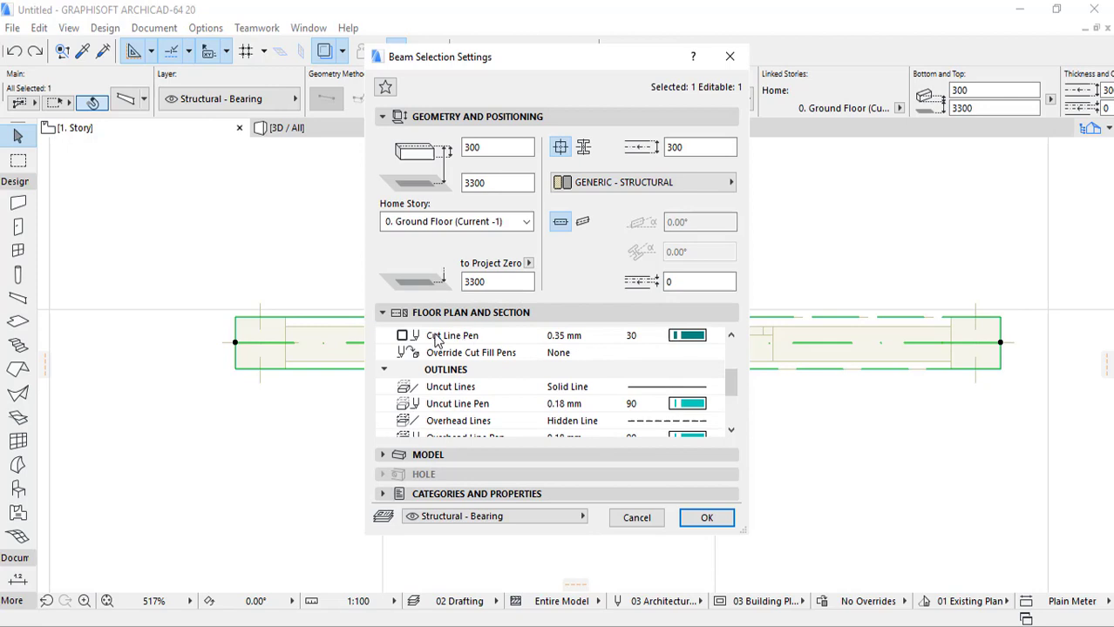
left_click(692, 344)
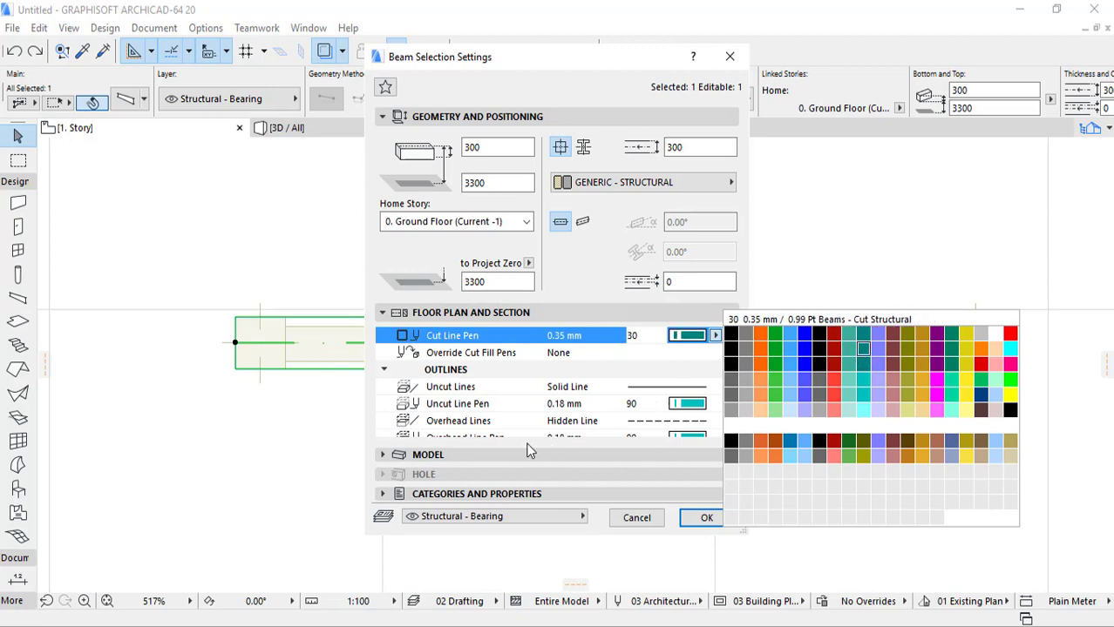
scroll(525, 440, "down", 3)
scroll(535, 395, "up", 3)
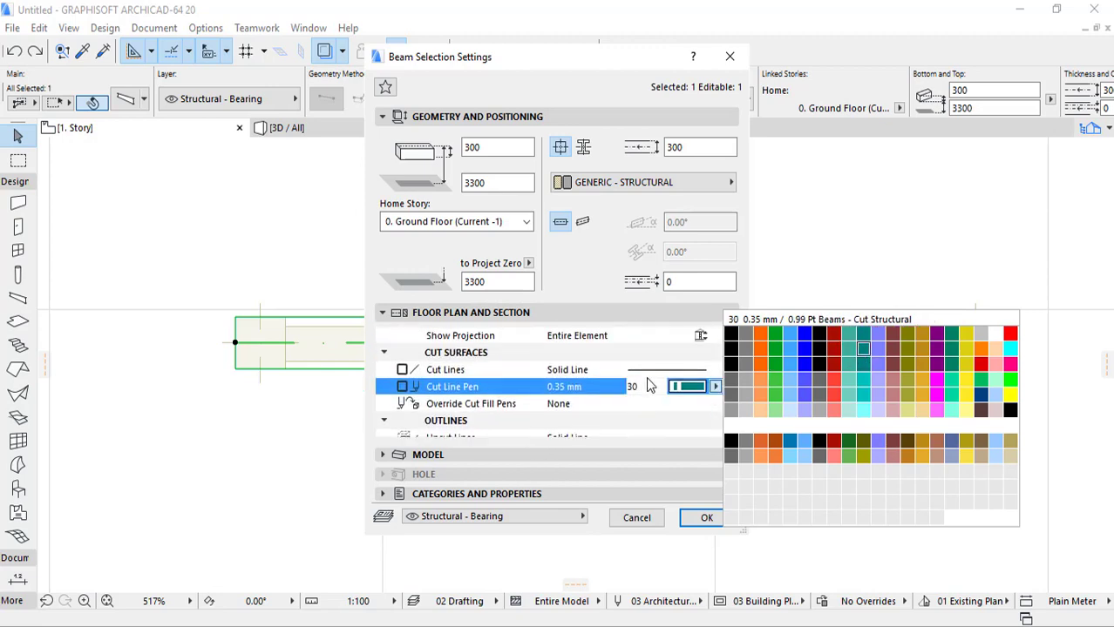
Step: Browse the cut line type choices, then expand the beam's MODEL surface panel
left_click(658, 367)
left_click(655, 371)
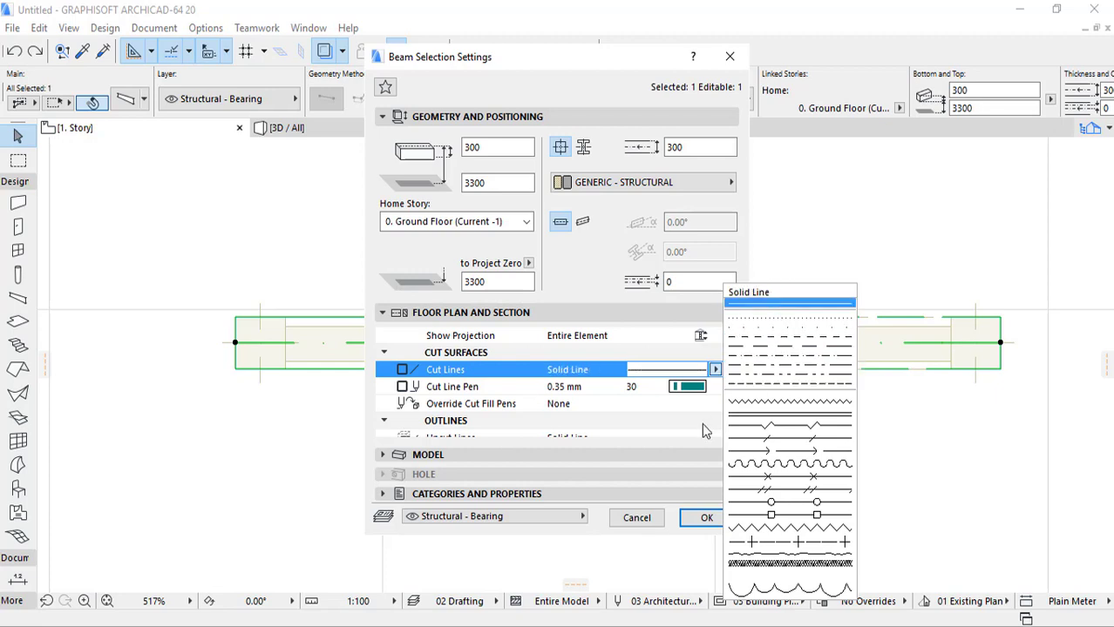
scroll(661, 415, "down", 3)
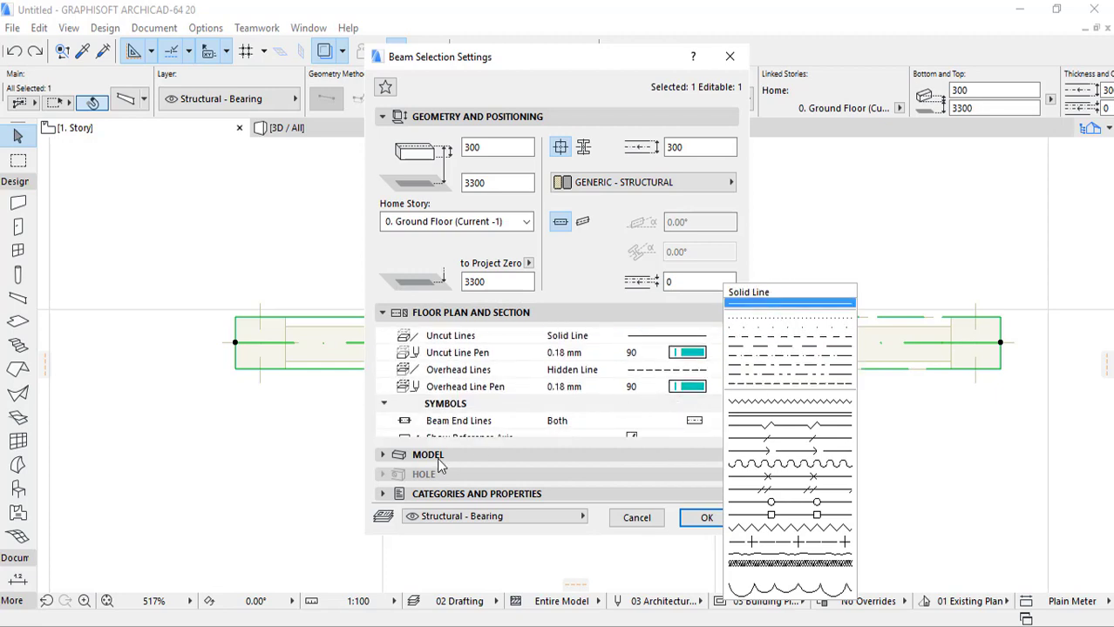
left_click(380, 457)
left_click(381, 456)
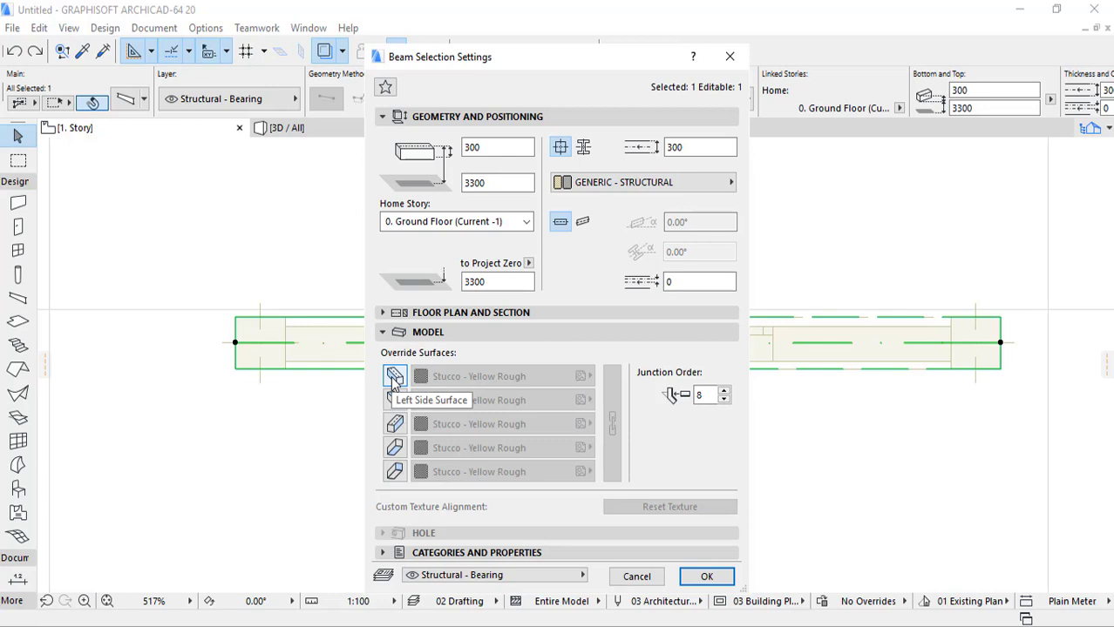
Step: Enable the override toggles for all five beam surfaces, each Stucco - Yellow Rough
left_click(394, 376)
left_click(394, 400)
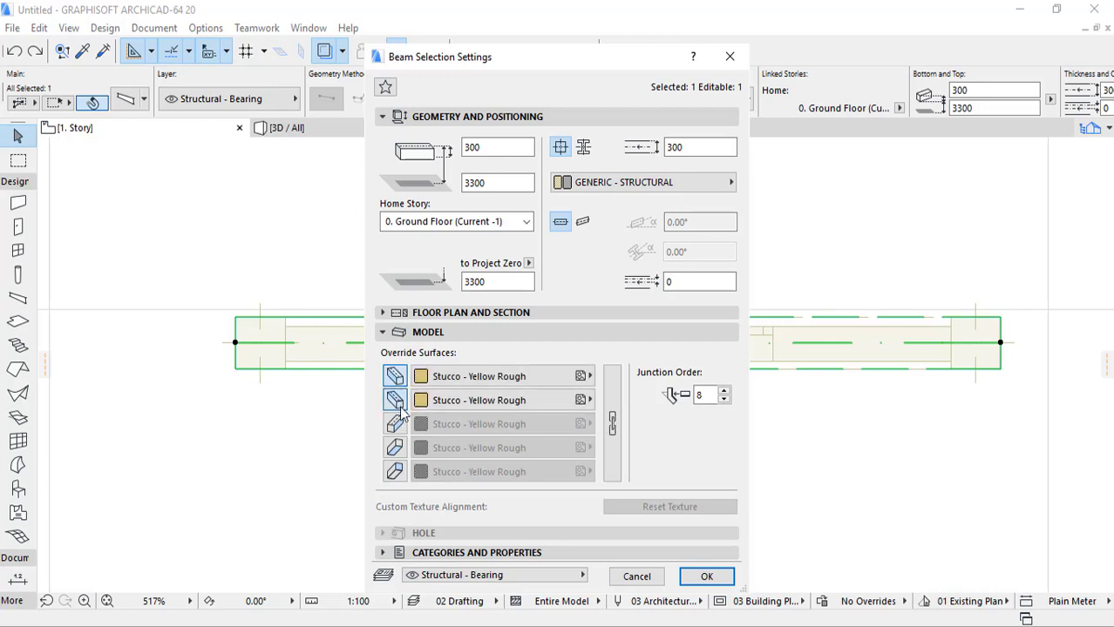
left_click(395, 425)
left_click(395, 449)
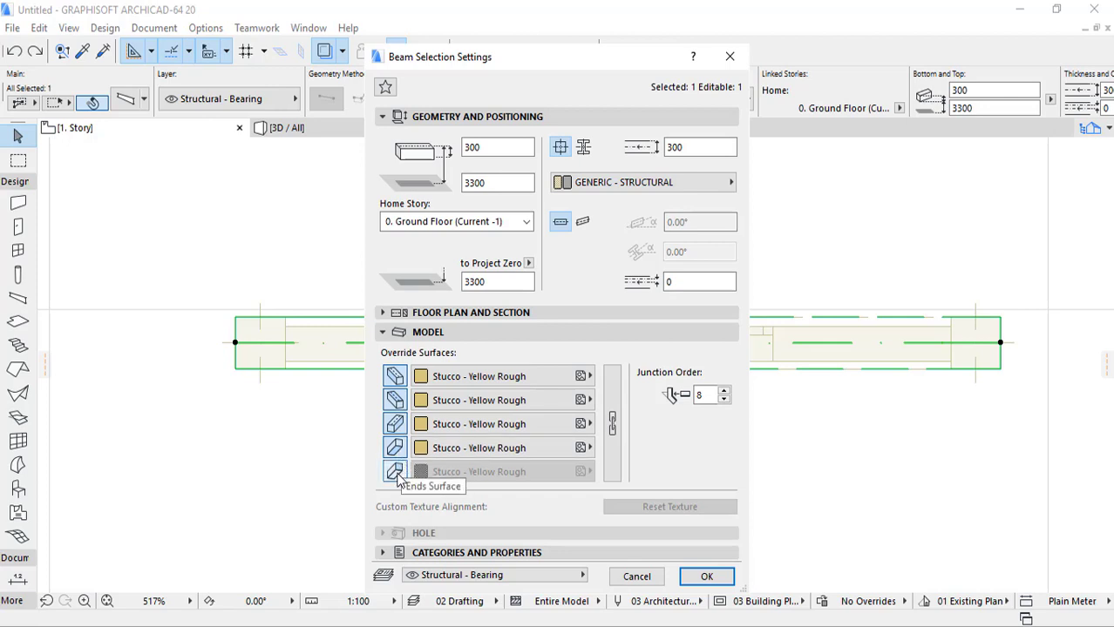
left_click(395, 473)
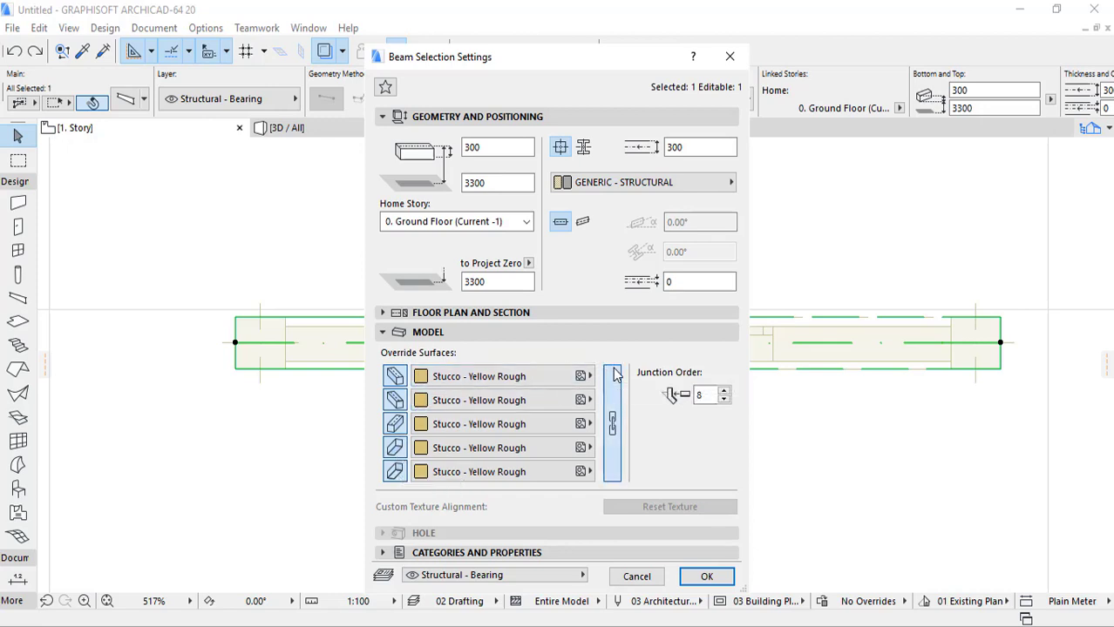
Step: Set the first beam surface to Paint - Ivory Black after briefly trying Paint - Sienna Sand on the second
left_click(536, 376)
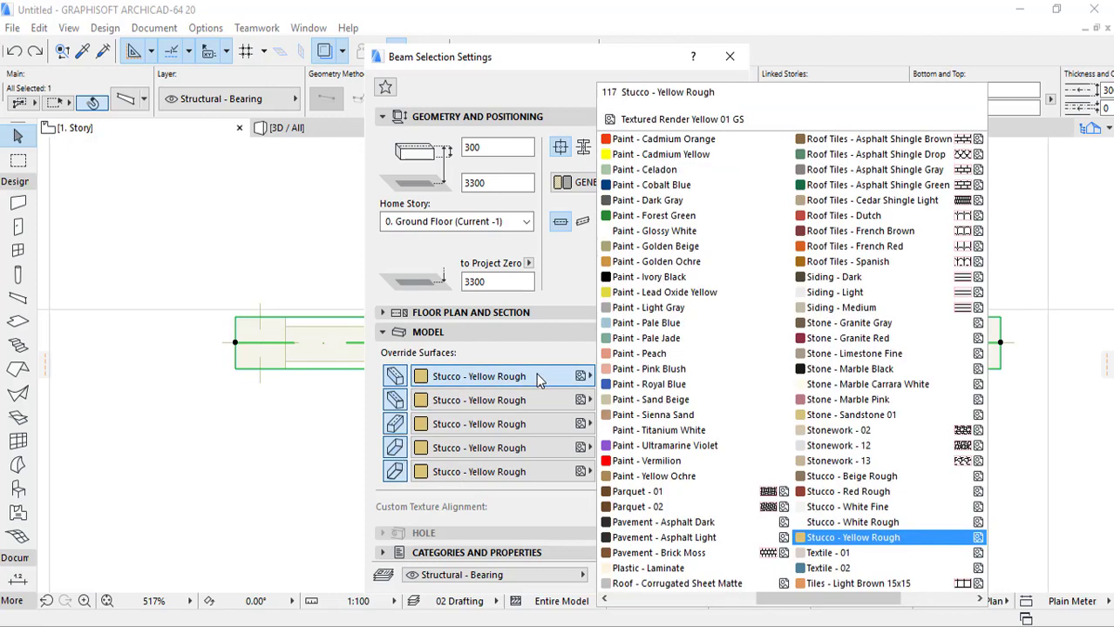
left_click(647, 280)
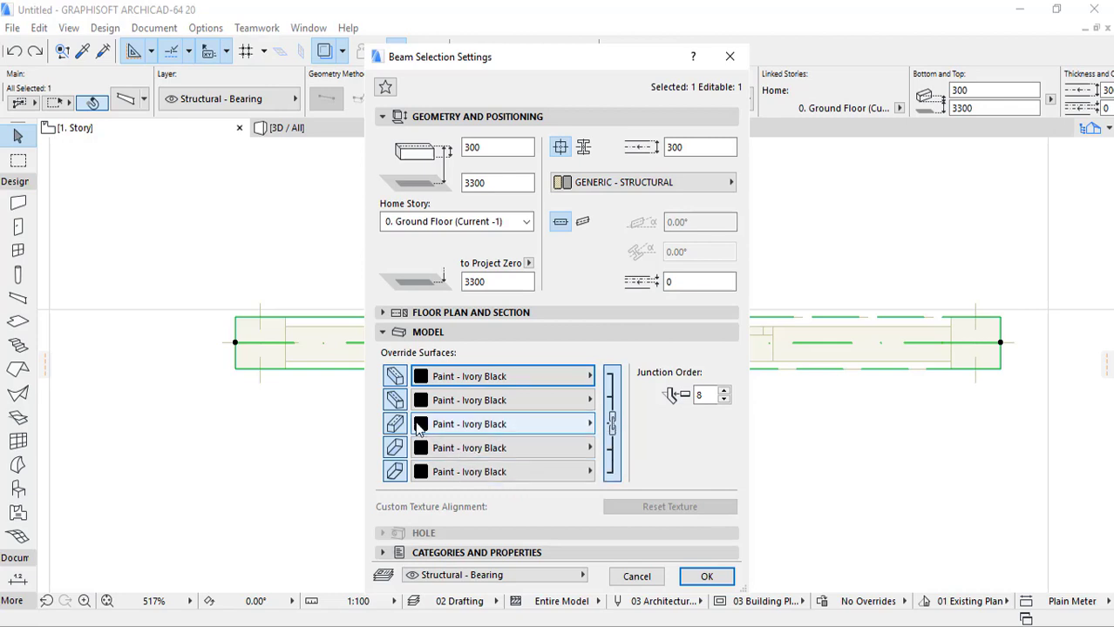
left_click(614, 389)
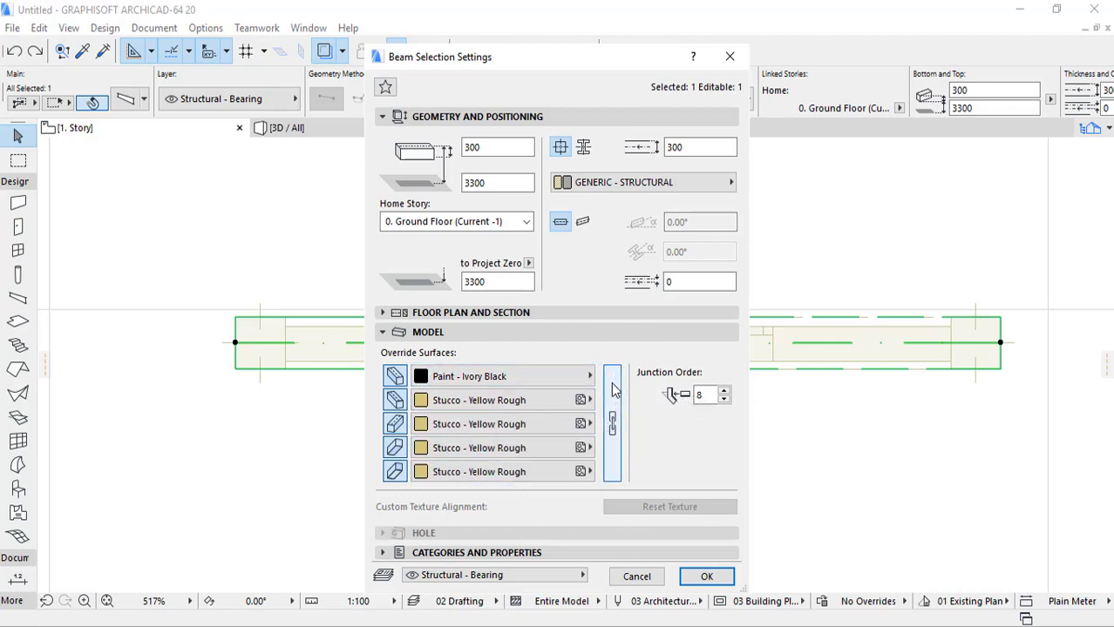
left_click(523, 403)
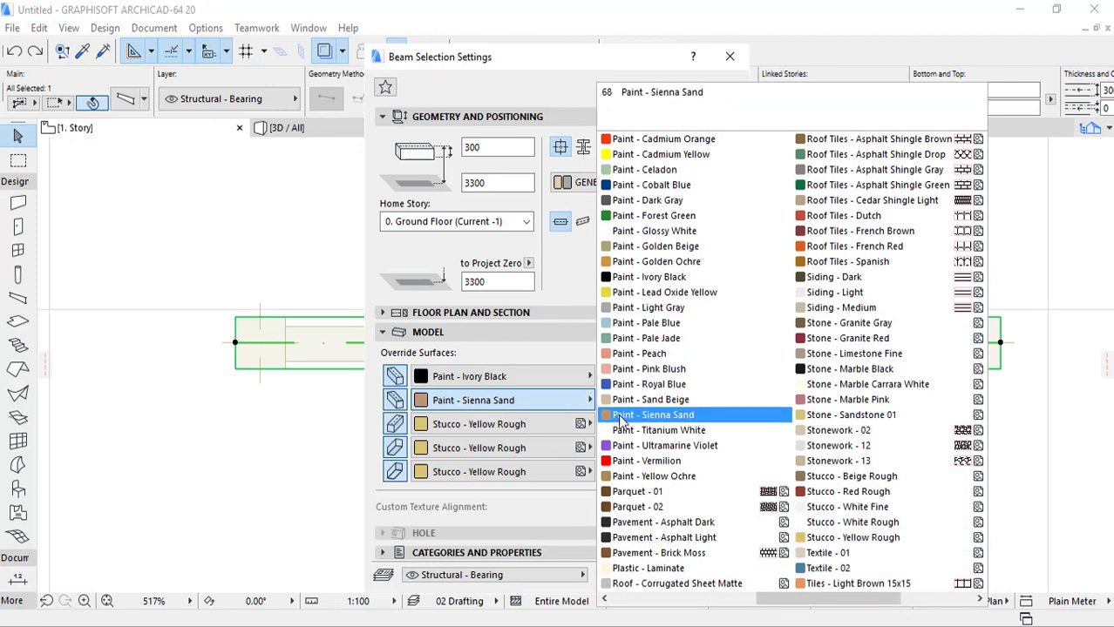
left_click(620, 416)
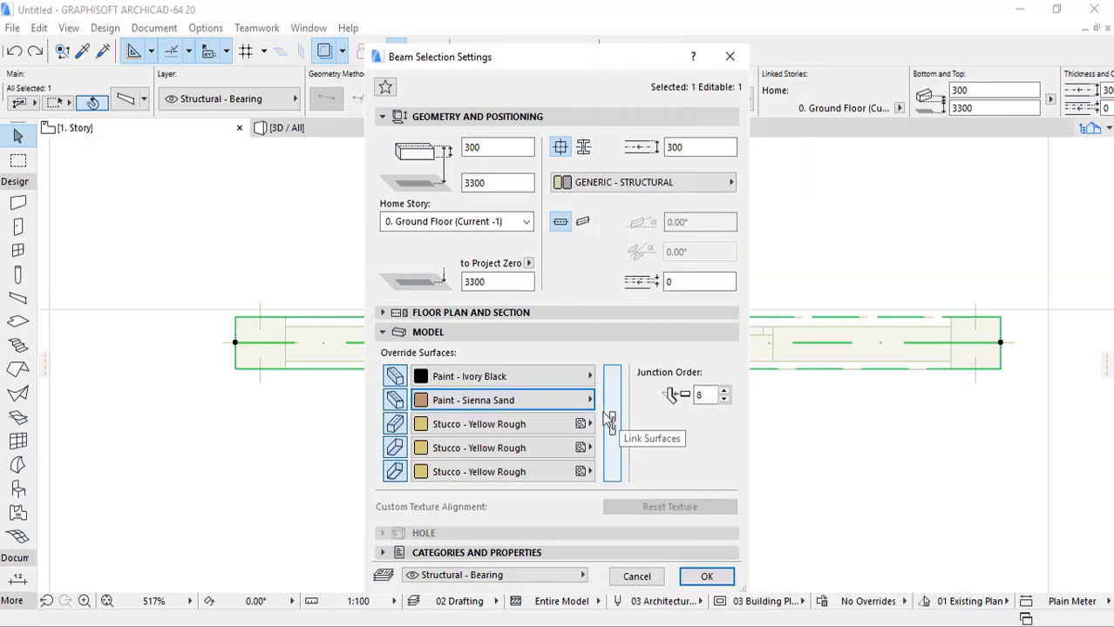
left_click(571, 378)
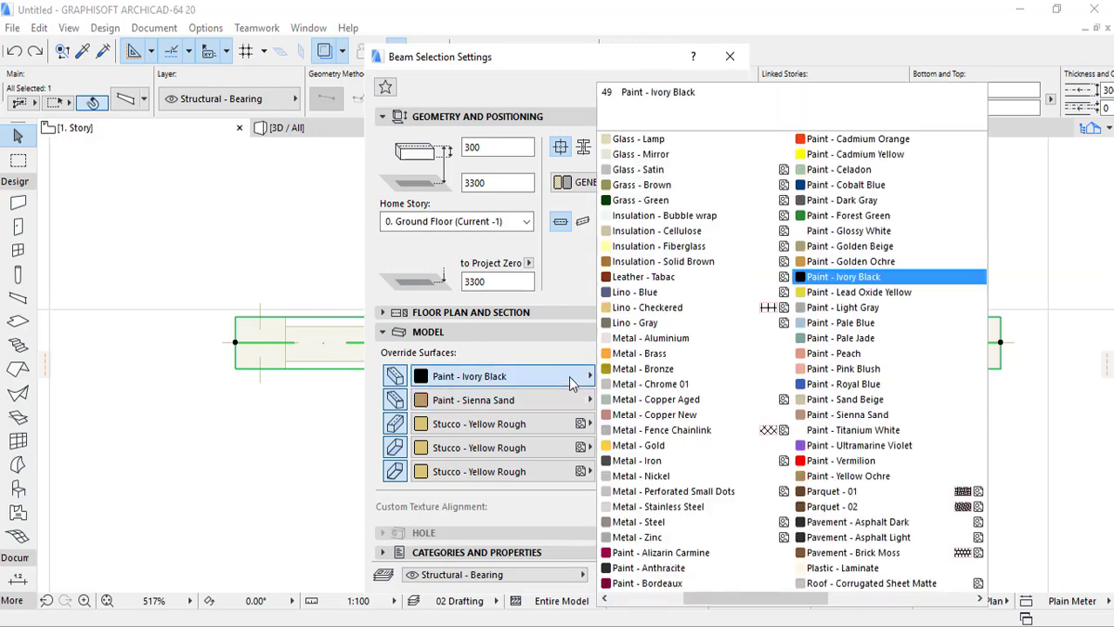
left_click(846, 277)
left_click(615, 389)
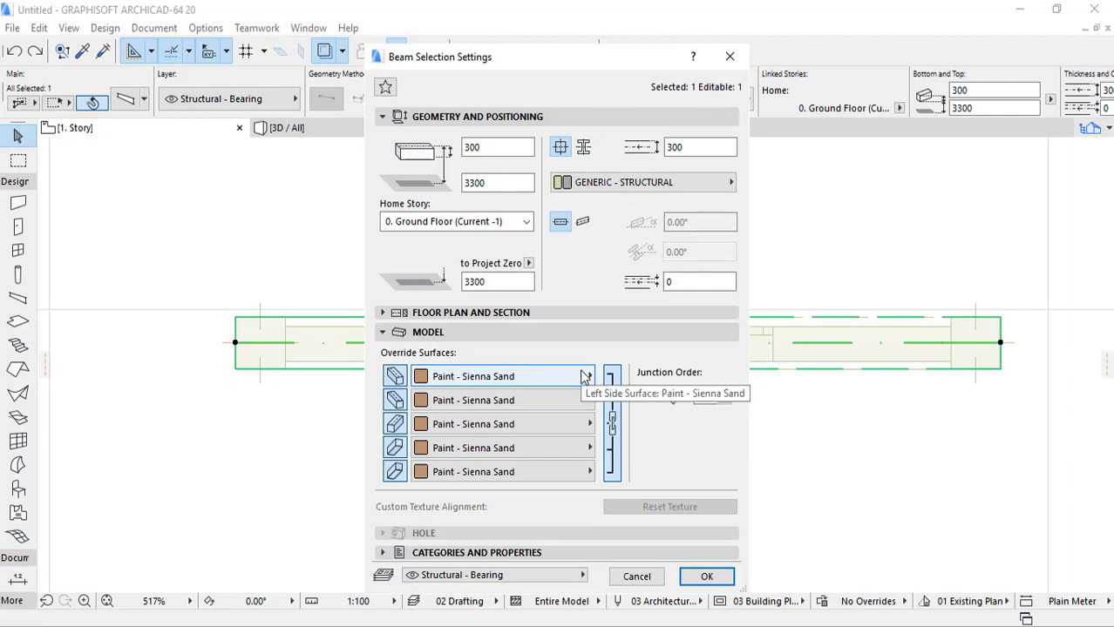
Step: Reapply Paint - Ivory Black to the first and second surfaces and link all five beam surfaces
left_click(584, 377)
left_click(845, 277)
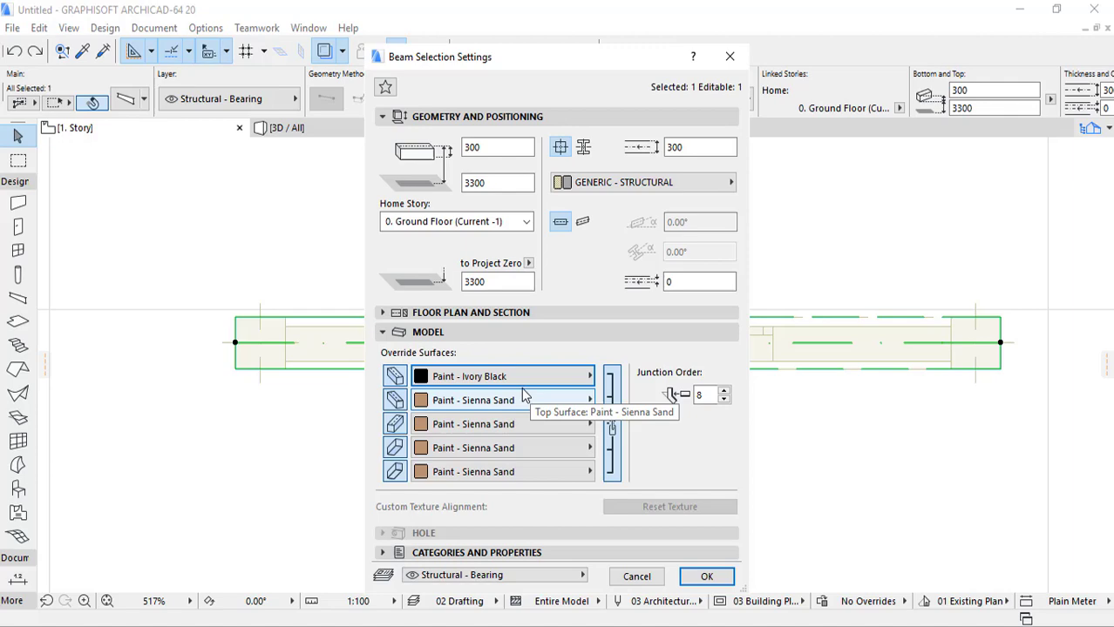
left_click(615, 393)
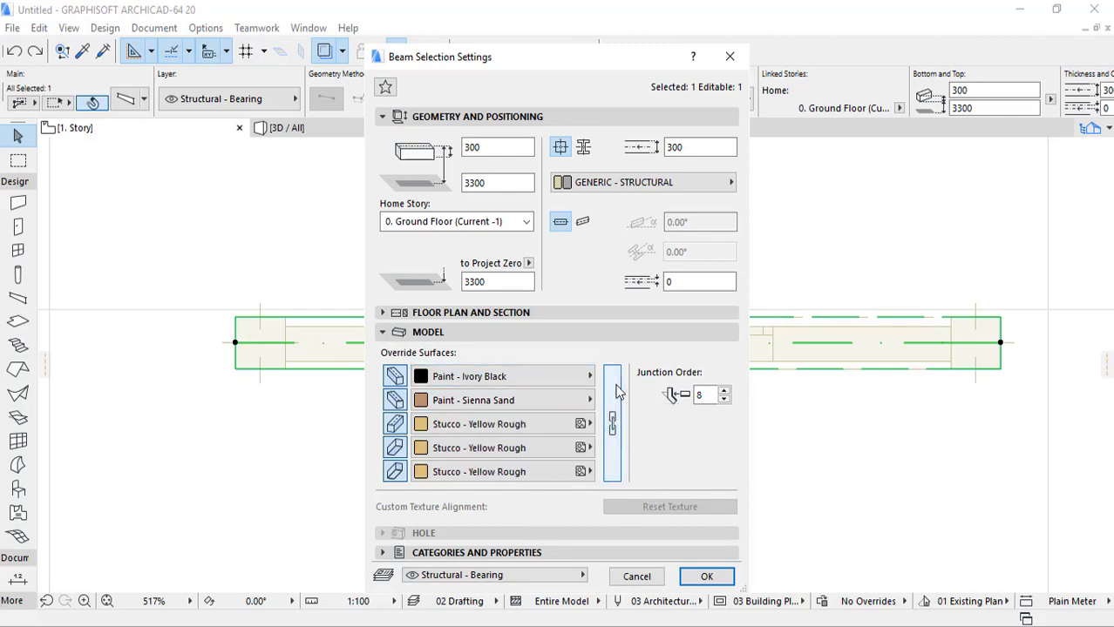
left_click(614, 392)
left_click(575, 376)
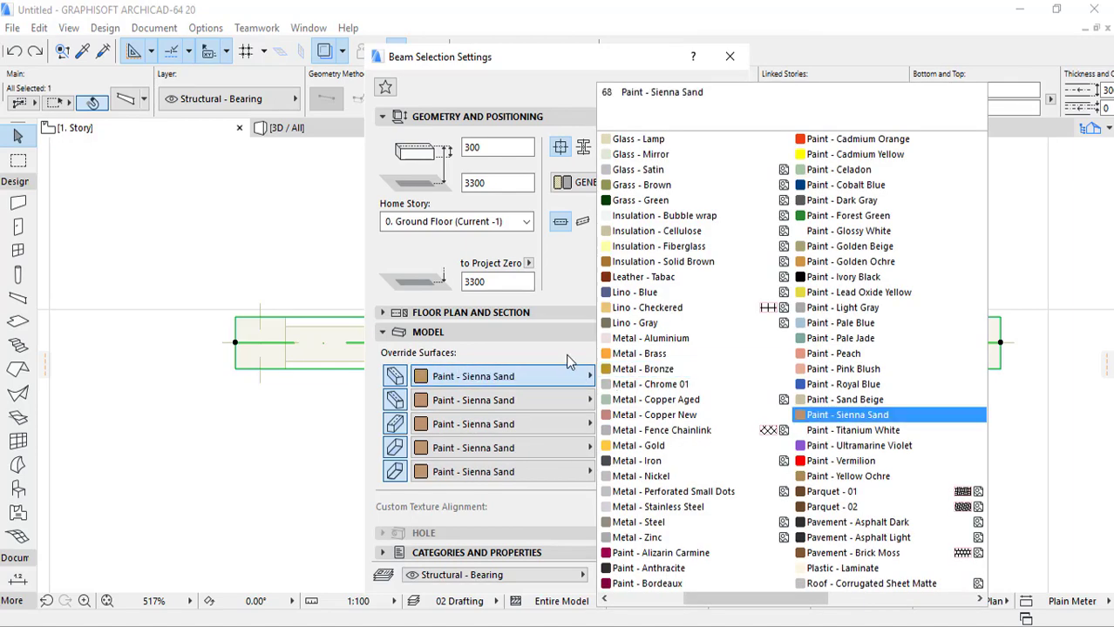
left_click(567, 362)
left_click(615, 383)
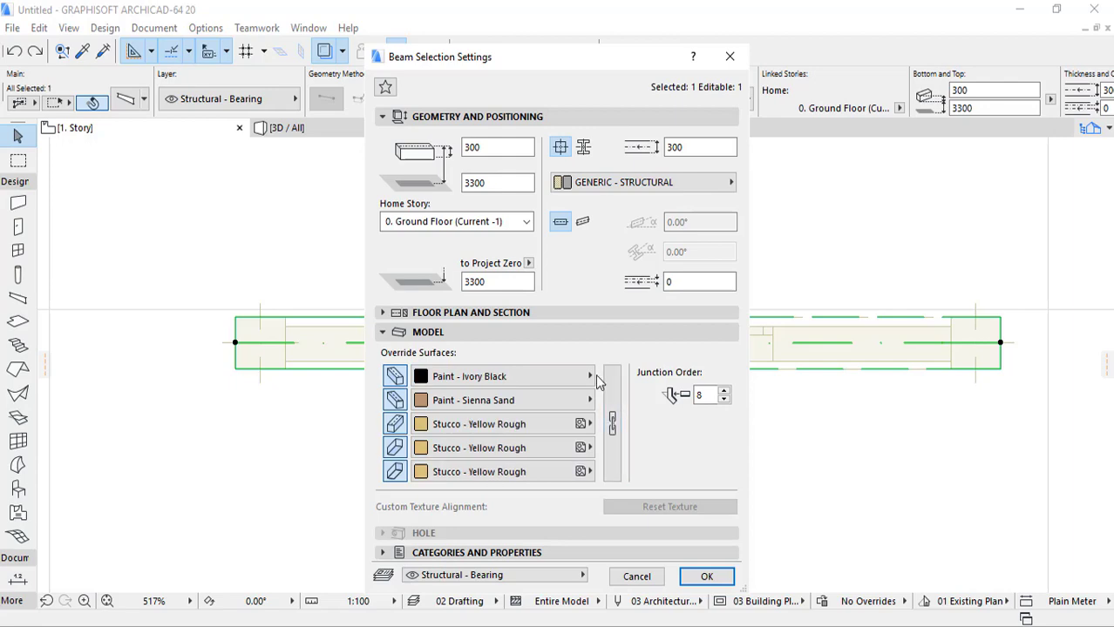
left_click(613, 424)
left_click(559, 377)
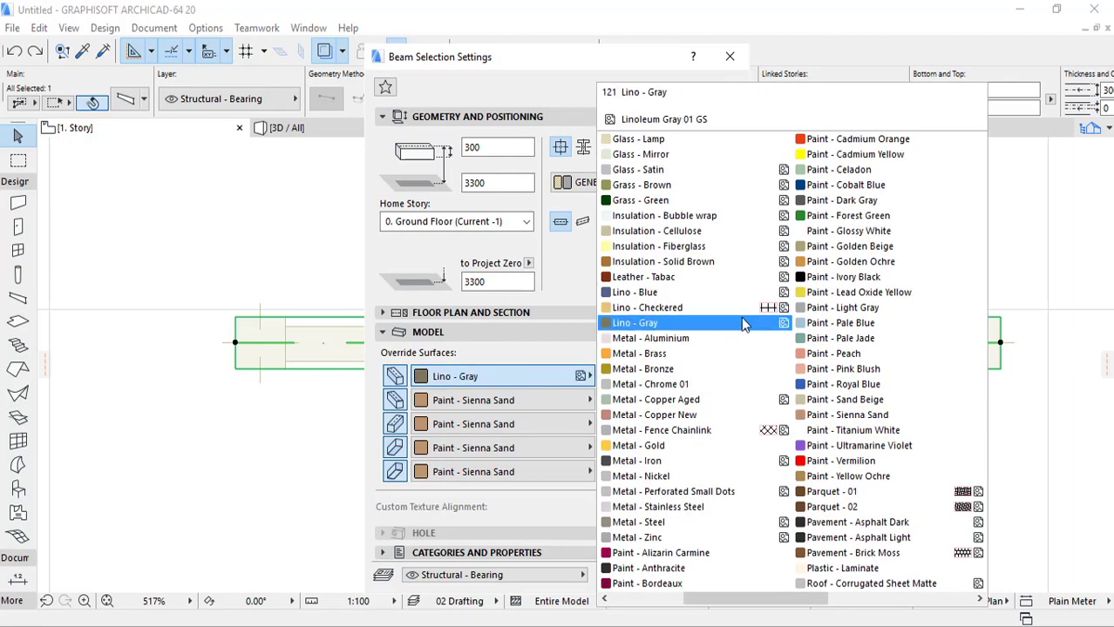
left_click(804, 278)
left_click(620, 397)
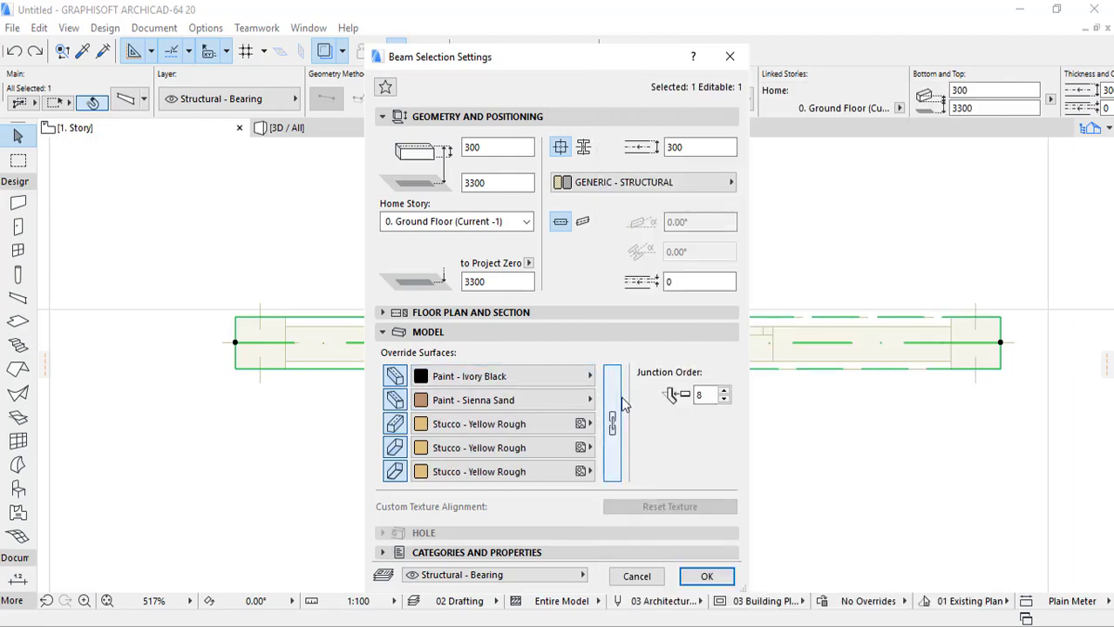
left_click(589, 400)
left_click(803, 277)
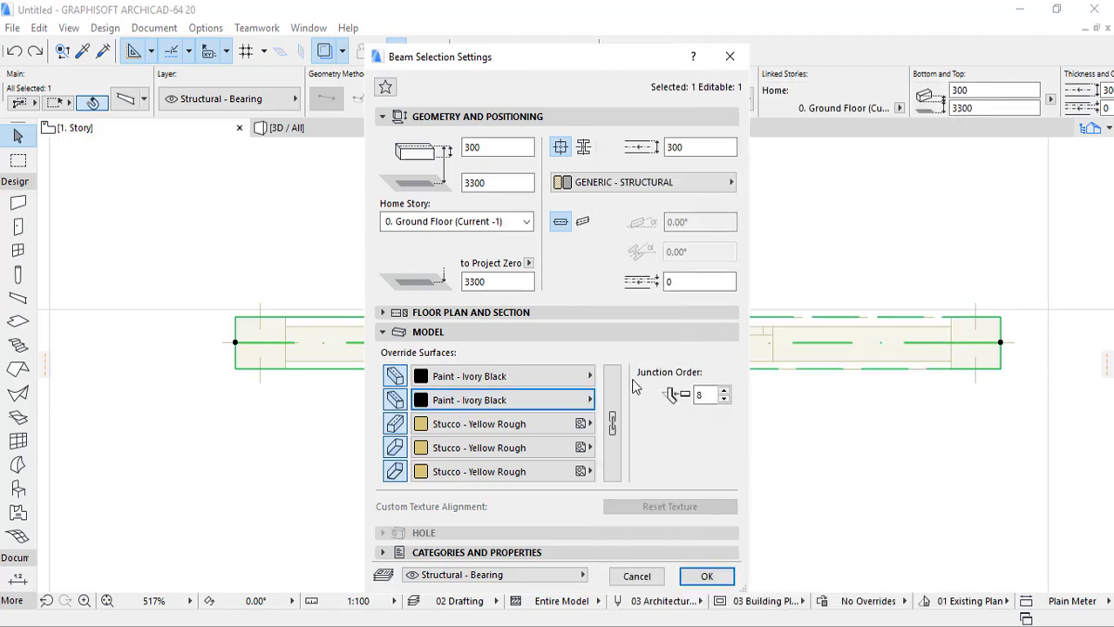
left_click(614, 410)
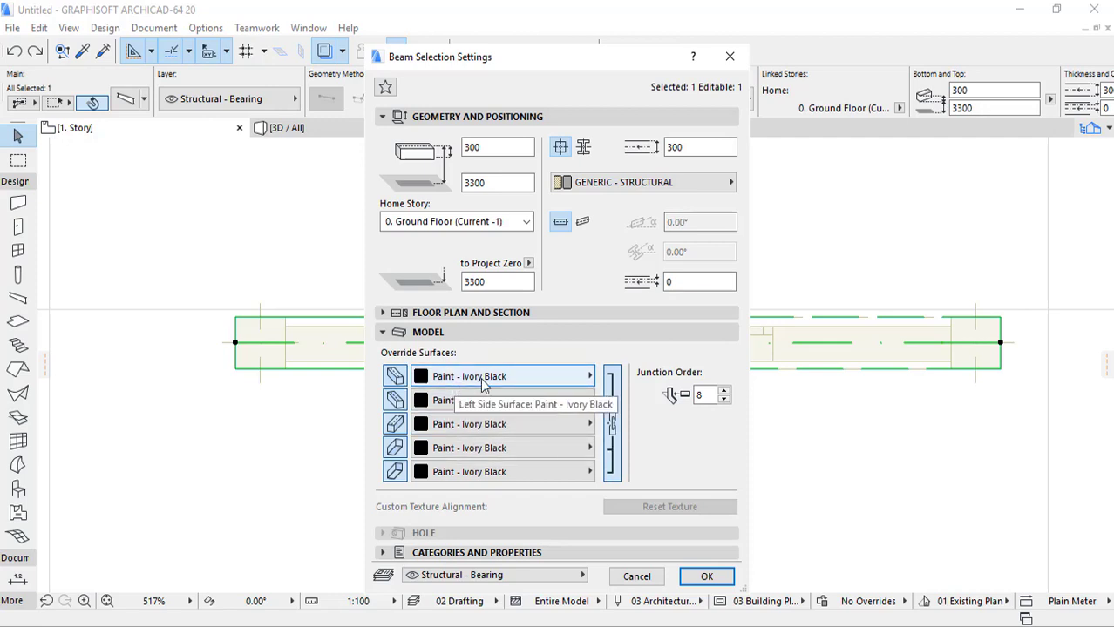
Step: Apply the Ivory Black beam overrides and check the result in the 3D / All view
left_click(706, 576)
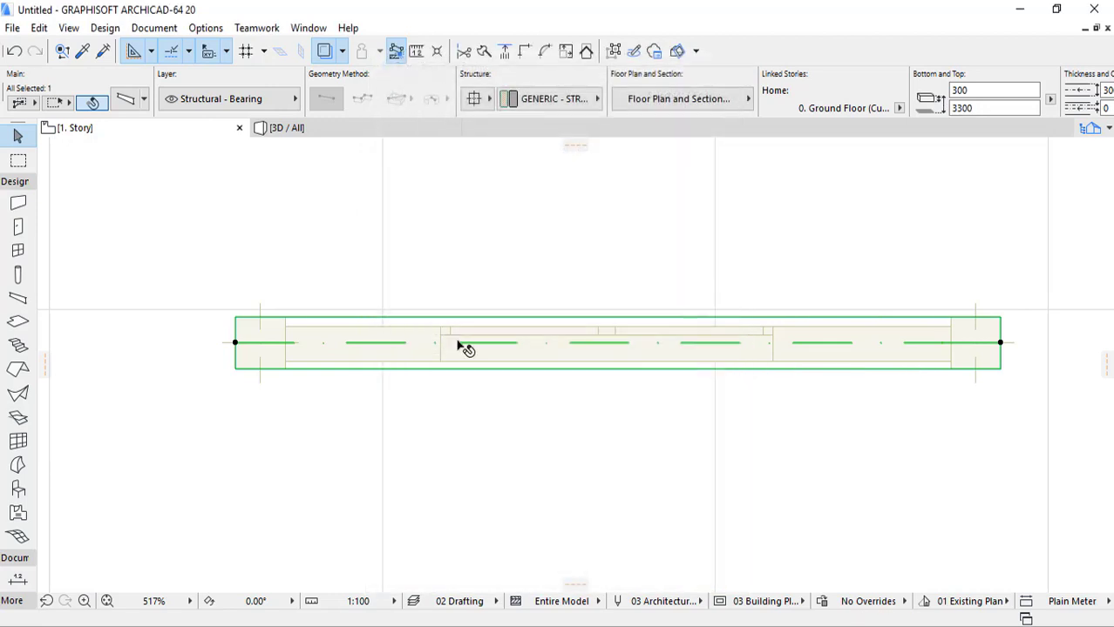
left_click(321, 129)
middle_click_drag(403, 189, 184, 167, "shift")
Step: Back on the 1. Story plan, reopen the beam's Beam Selection Settings
left_click(146, 129)
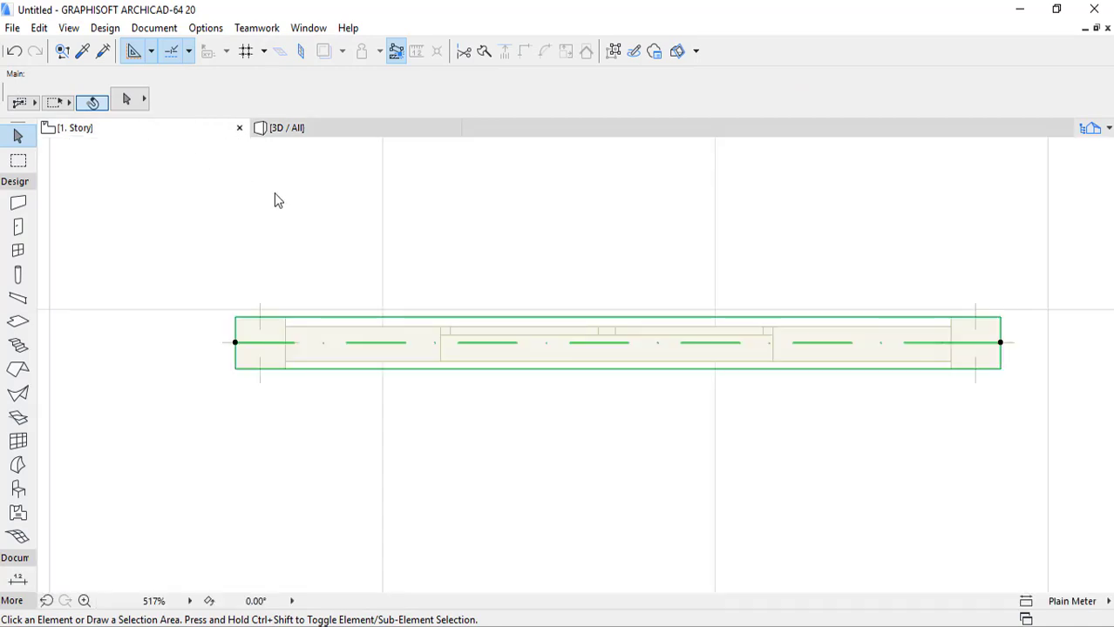
right_click(300, 250)
left_click(331, 245)
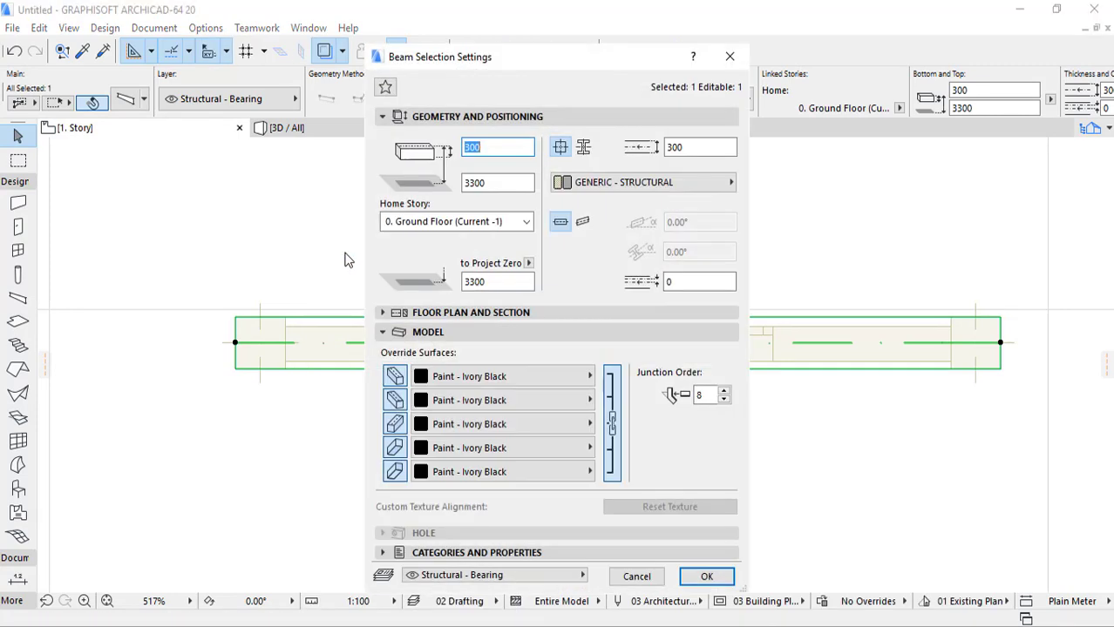
Step: Review the beam's Categories and Properties, keep its layer on Structural - Bearing, and confirm with OK
left_click(446, 553)
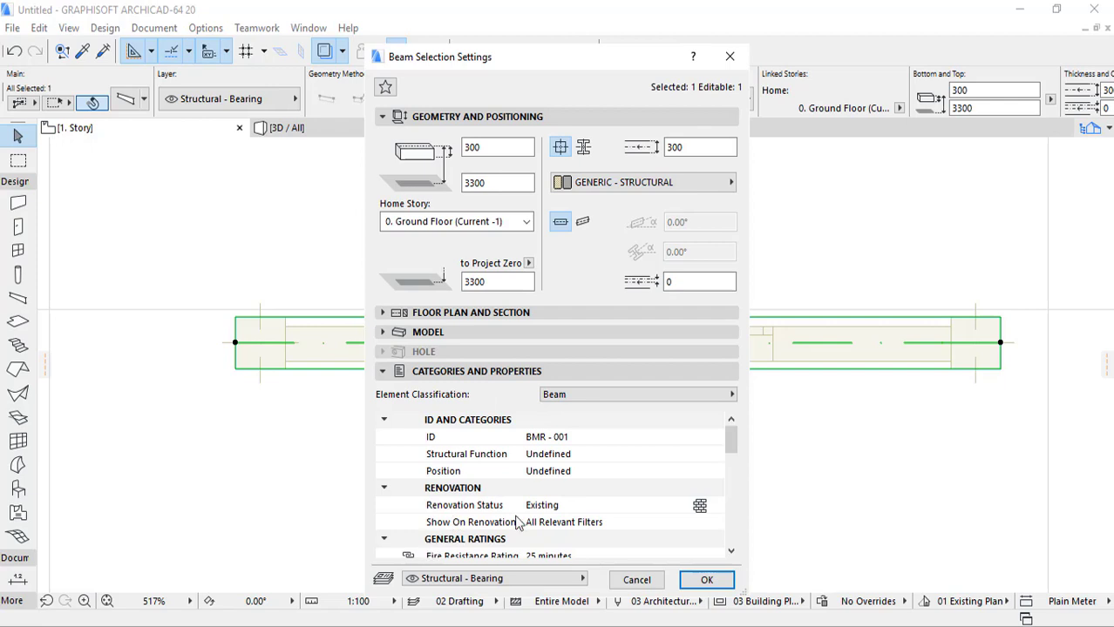
left_click(482, 579)
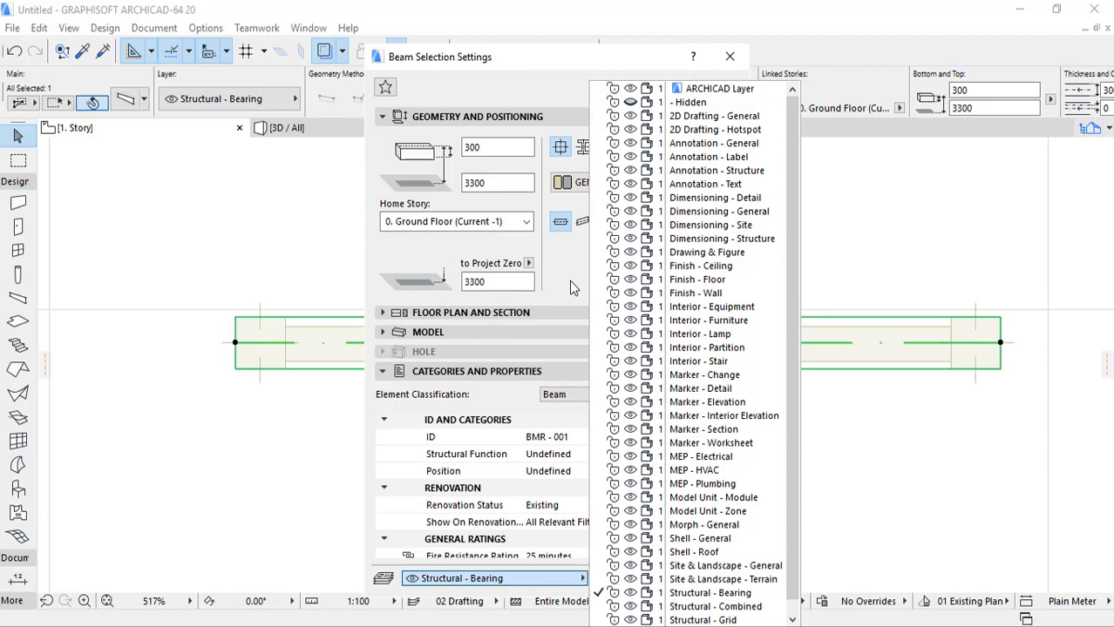
left_click(569, 280)
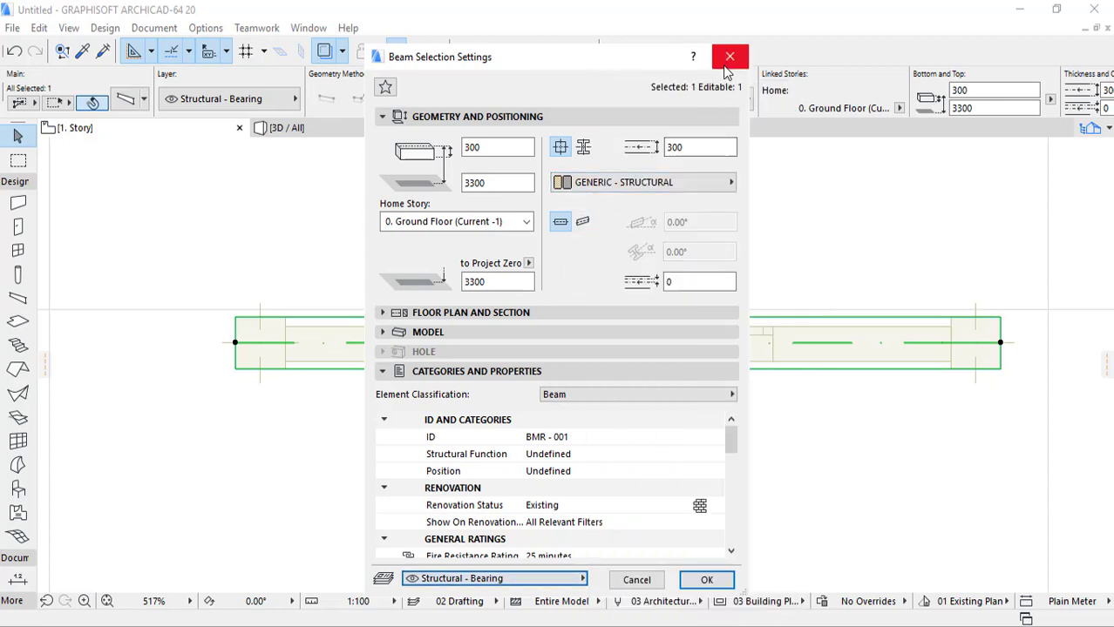
left_click(706, 579)
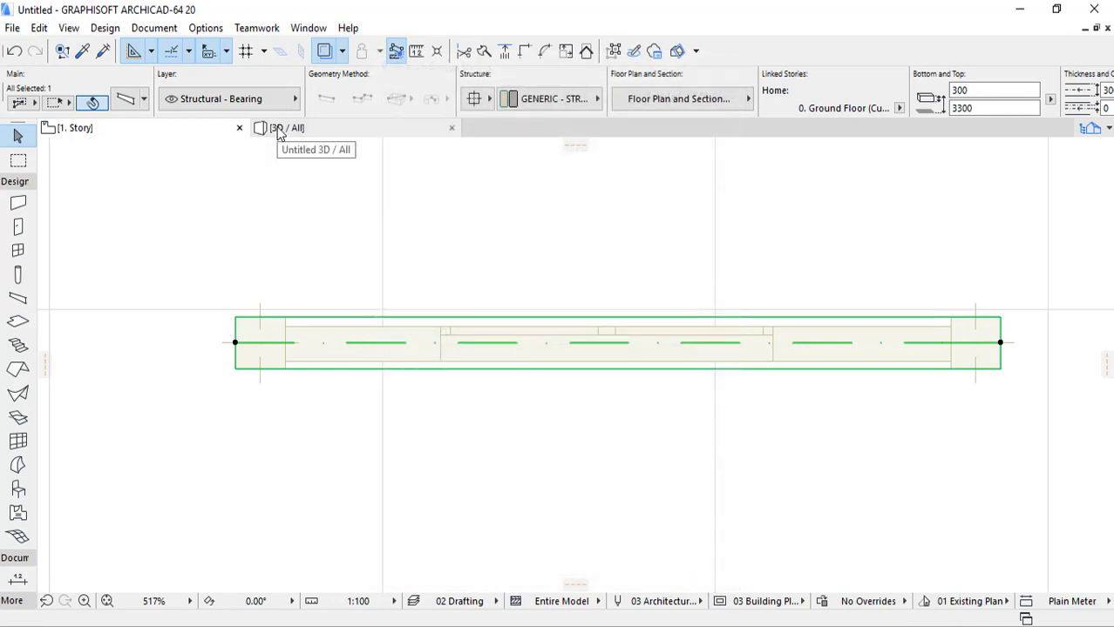
Step: Orbit, pan and zoom the 3D view to face the wall with its Ivory Black beam head-on
left_click(280, 128)
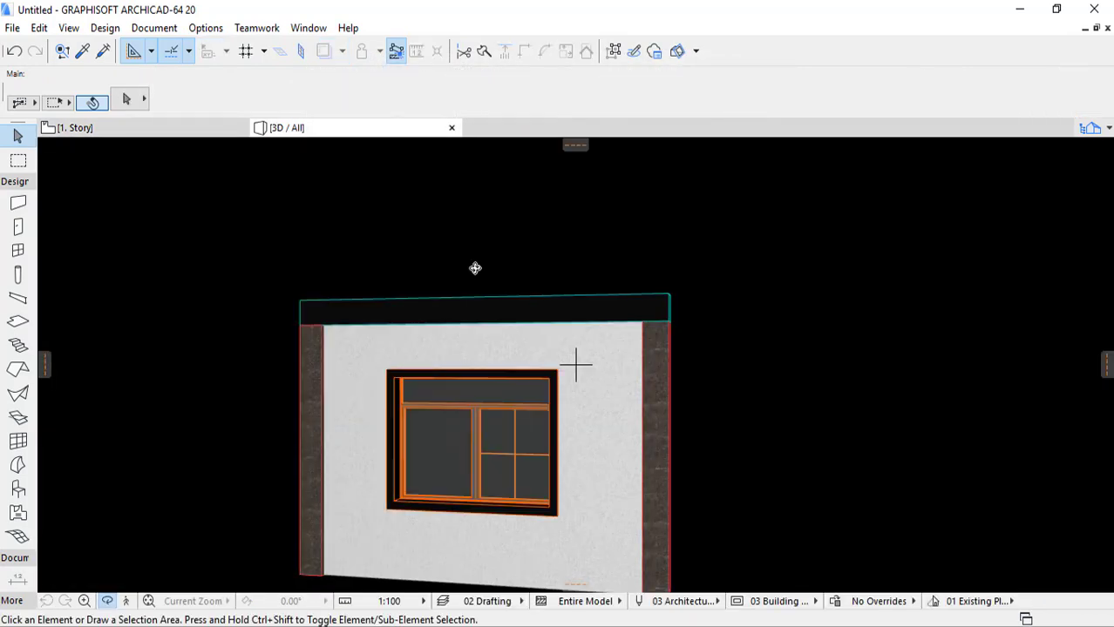
middle_click_drag(475, 266, 569, 264, "shift")
scroll(681, 219, "down", 2)
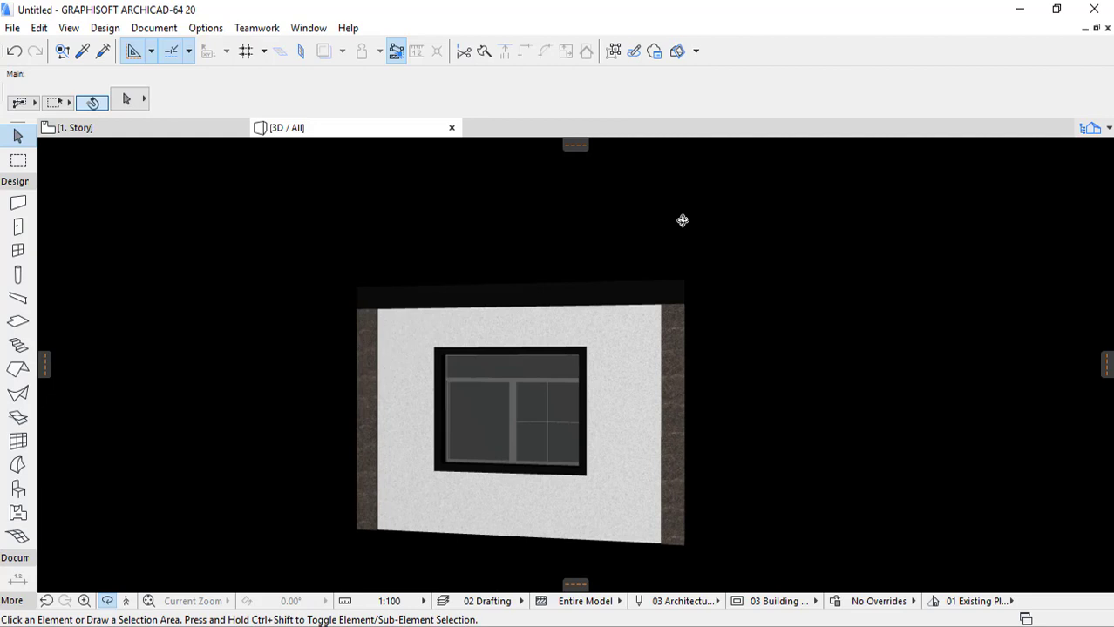
middle_click_drag(503, 486, 686, 412)
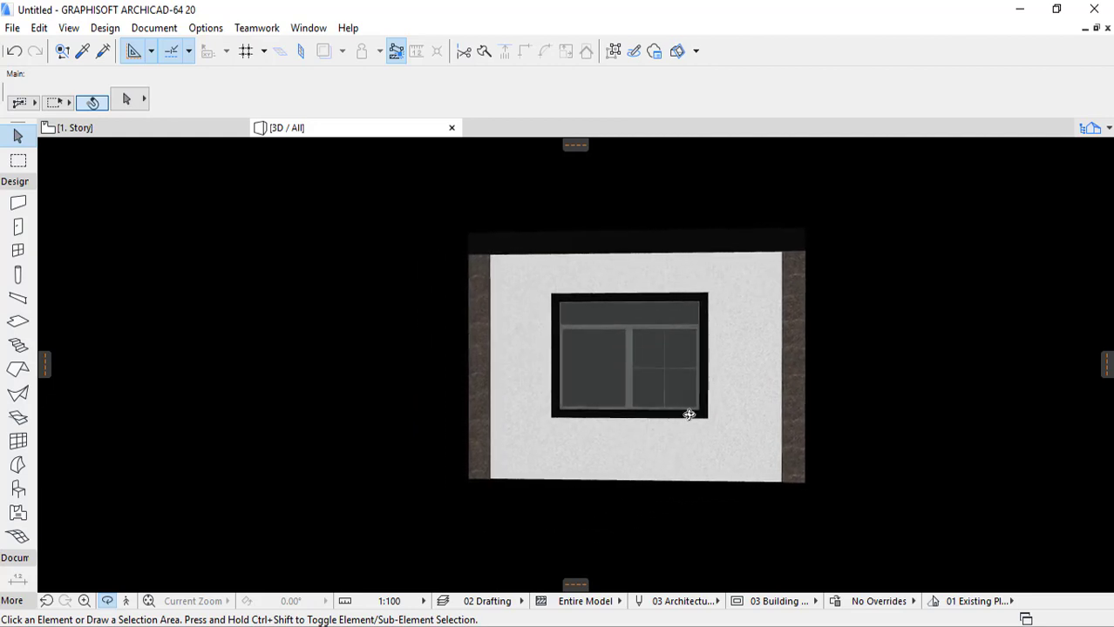
scroll(814, 296, "up", 1)
scroll(814, 295, "up", 1)
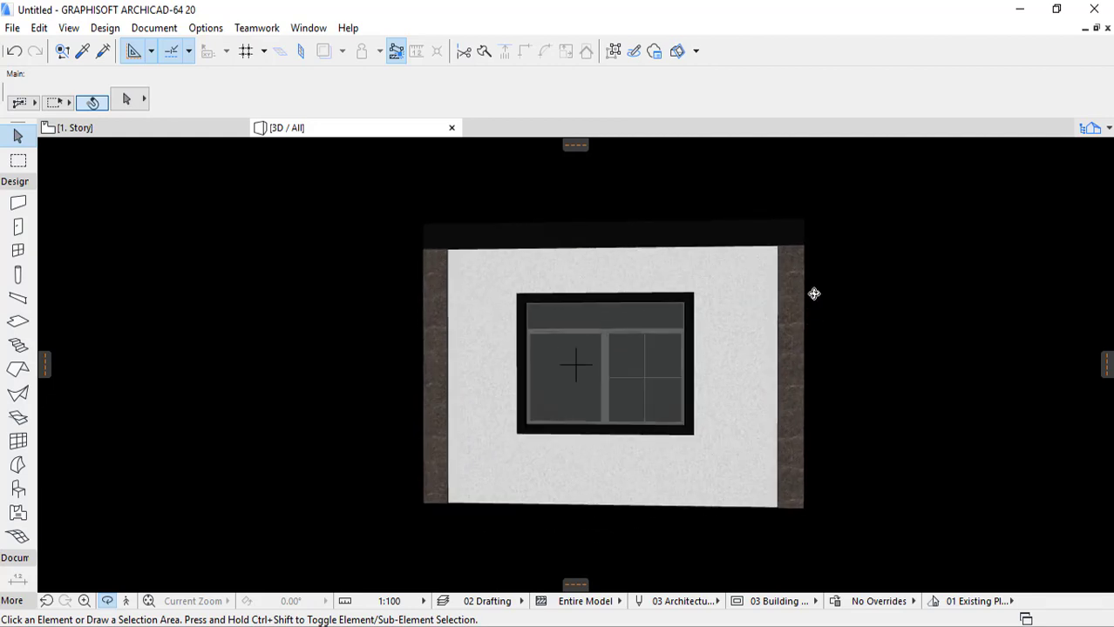